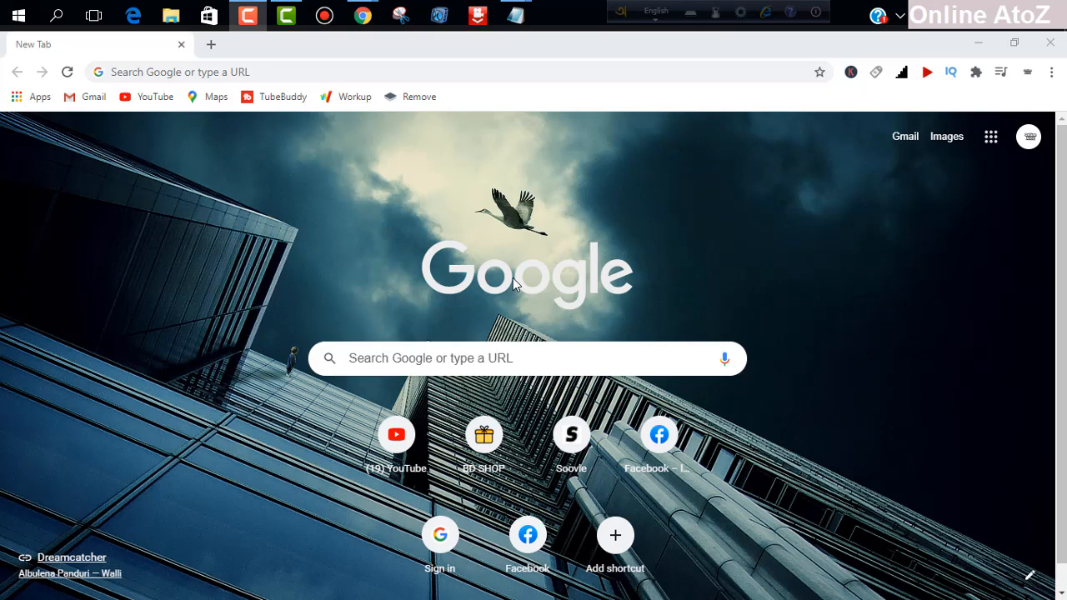
Search Google for "wix logo maker" and open the Wix.com Logo Maker result.
{"action": "left_click", "coordinate": [419, 360]}
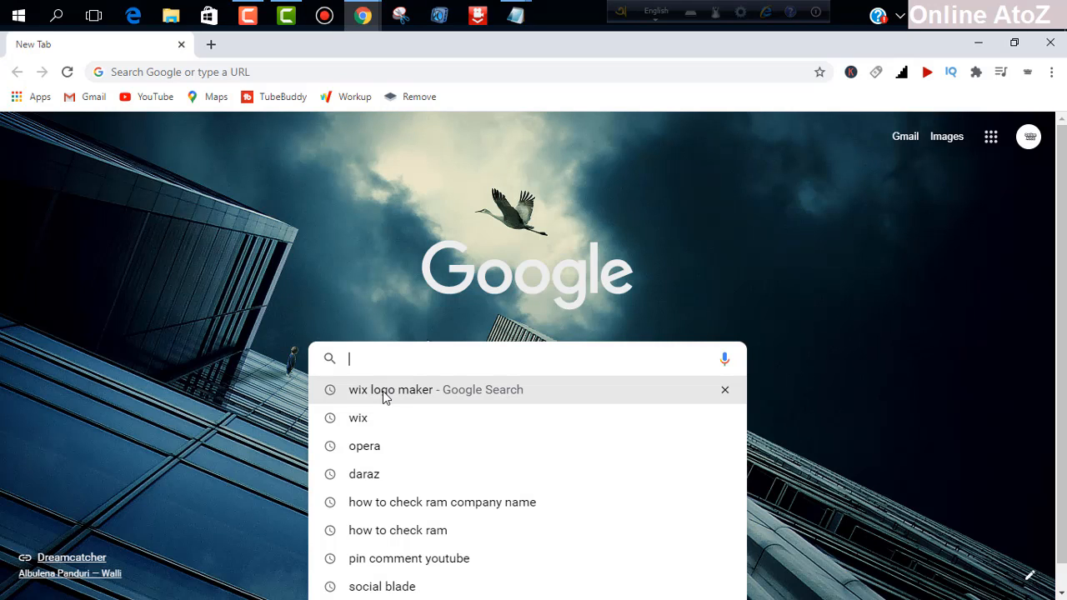
{"action": "left_click", "coordinate": [383, 392]}
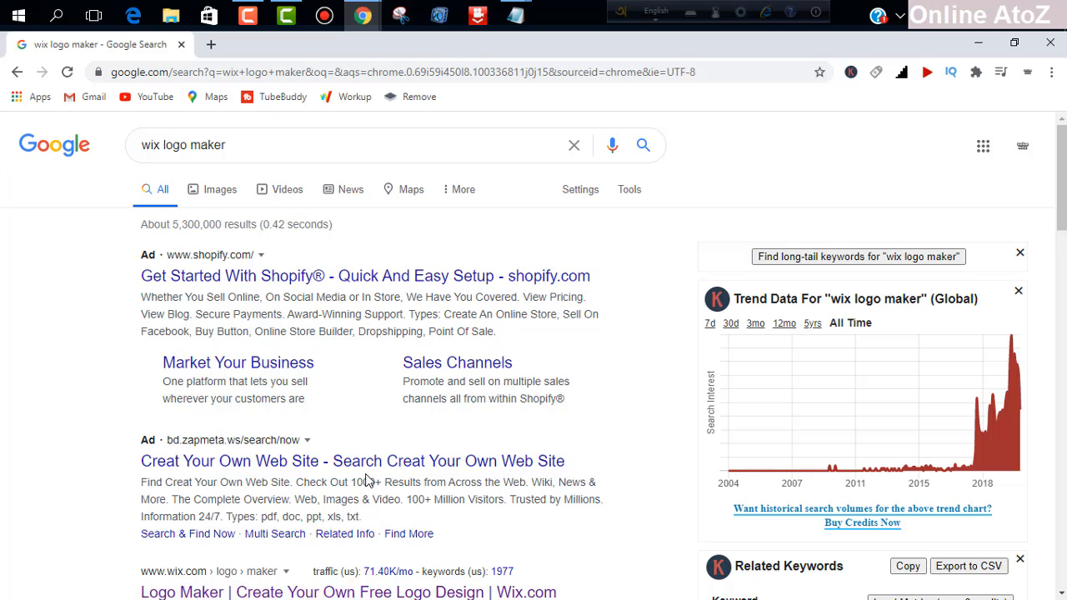
{"action": "scroll", "coordinate": [365, 479], "scroll_direction": "down", "scroll_amount": 1}
{"action": "scroll", "coordinate": [369, 484], "scroll_direction": "down", "scroll_amount": 1}
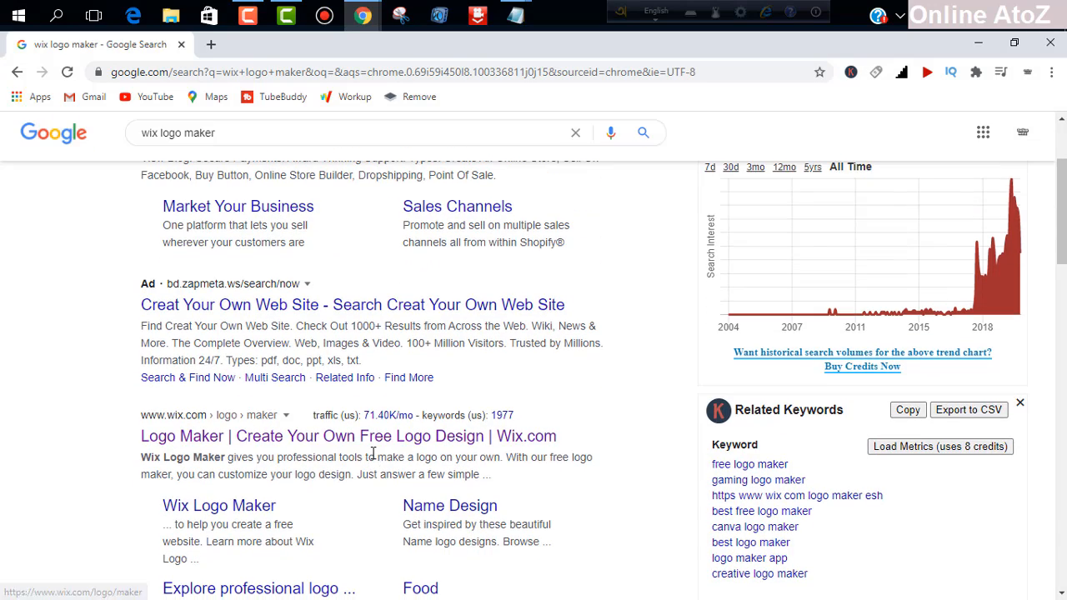
{"action": "scroll", "coordinate": [346, 360], "scroll_direction": "up", "scroll_amount": 1}
{"action": "scroll", "coordinate": [316, 326], "scroll_direction": "up", "scroll_amount": 1}
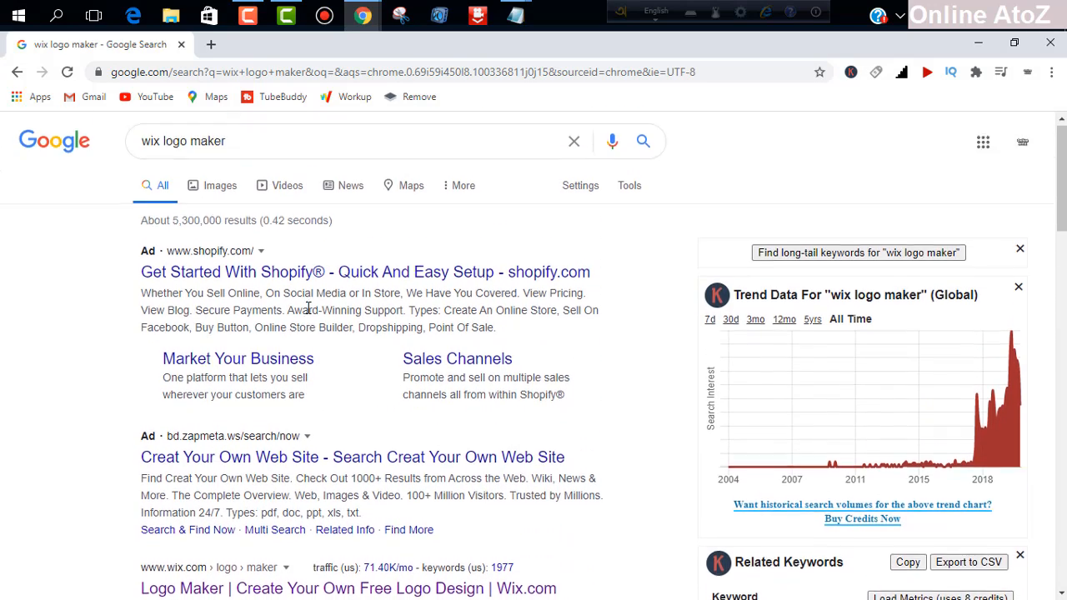
{"action": "scroll", "coordinate": [216, 338], "scroll_direction": "down", "scroll_amount": 2}
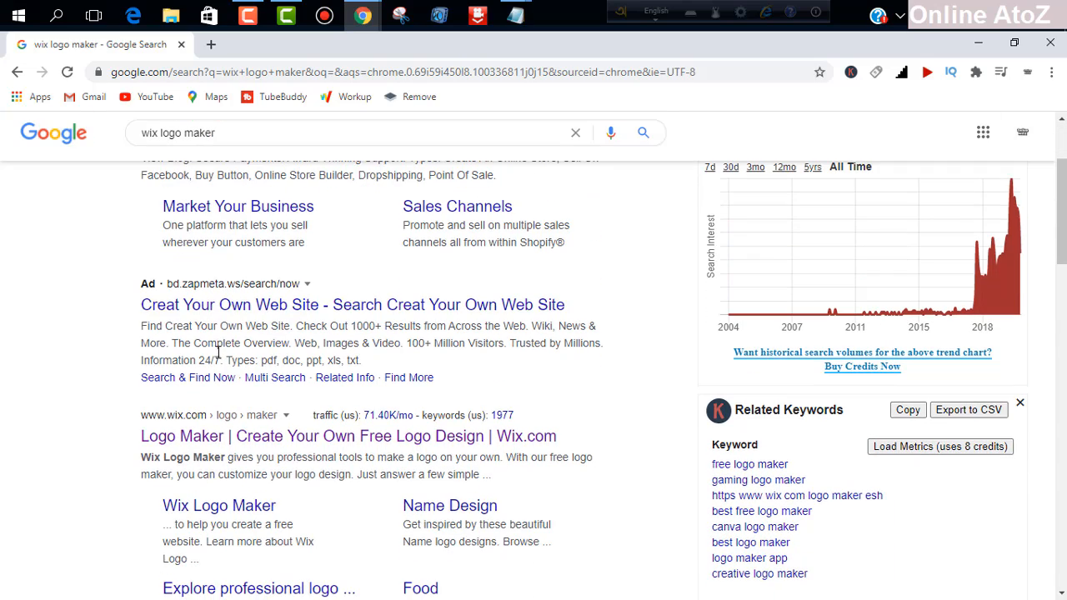
{"action": "scroll", "coordinate": [221, 321], "scroll_direction": "down", "scroll_amount": 1}
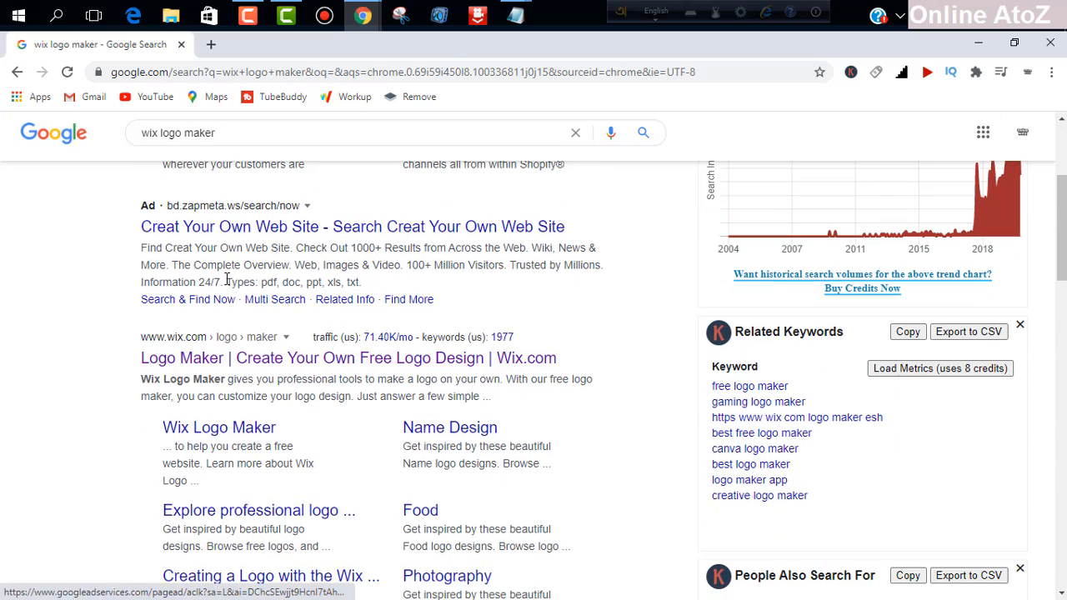
{"action": "scroll", "coordinate": [234, 350], "scroll_direction": "up", "scroll_amount": 2}
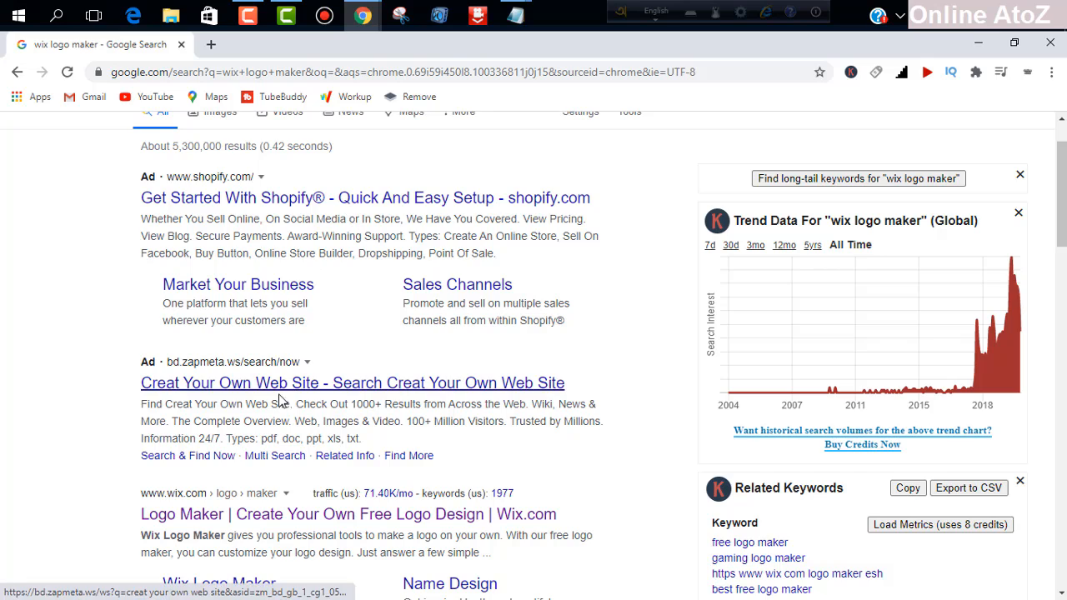
{"action": "scroll", "coordinate": [275, 402], "scroll_direction": "down", "scroll_amount": 2}
{"action": "scroll", "coordinate": [262, 402], "scroll_direction": "down", "scroll_amount": 1}
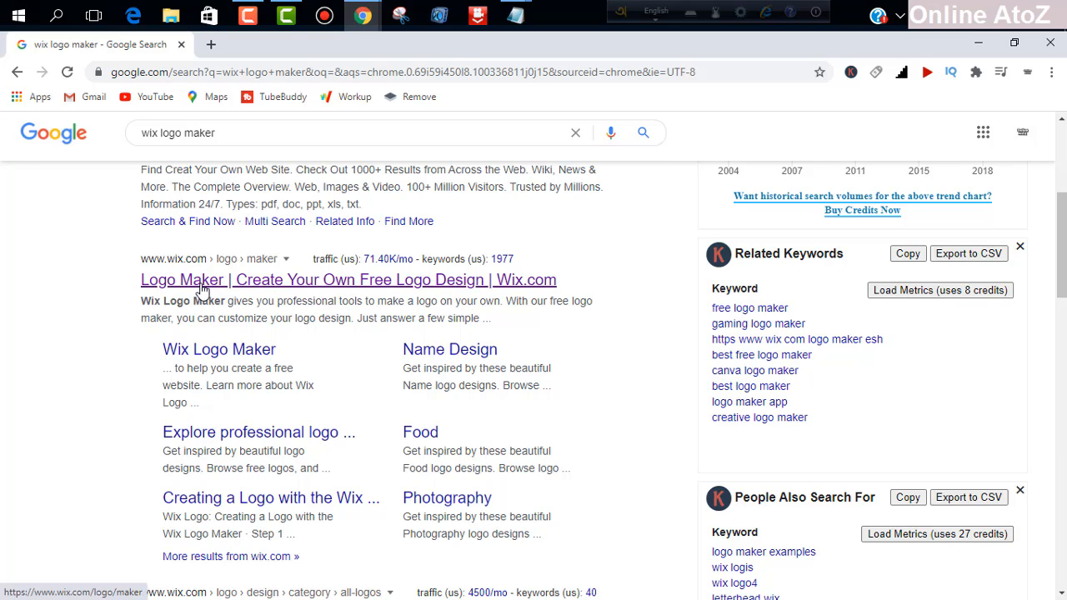
{"action": "left_click", "coordinate": [171, 287]}
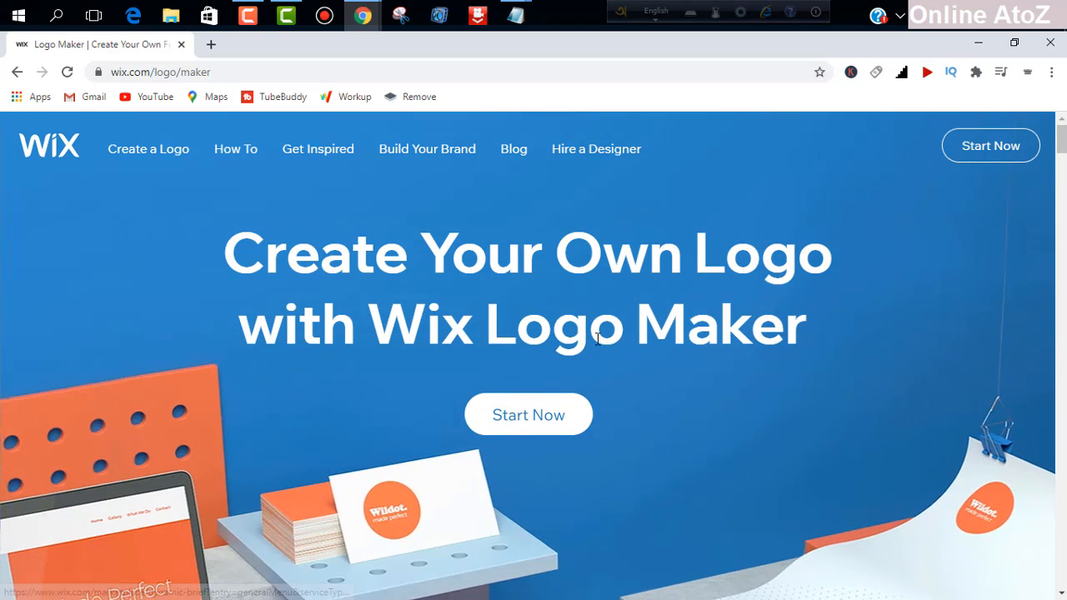
Start the Wix Logo Maker and add a new logo from the My Logos dashboard.
{"action": "left_click", "coordinate": [531, 428]}
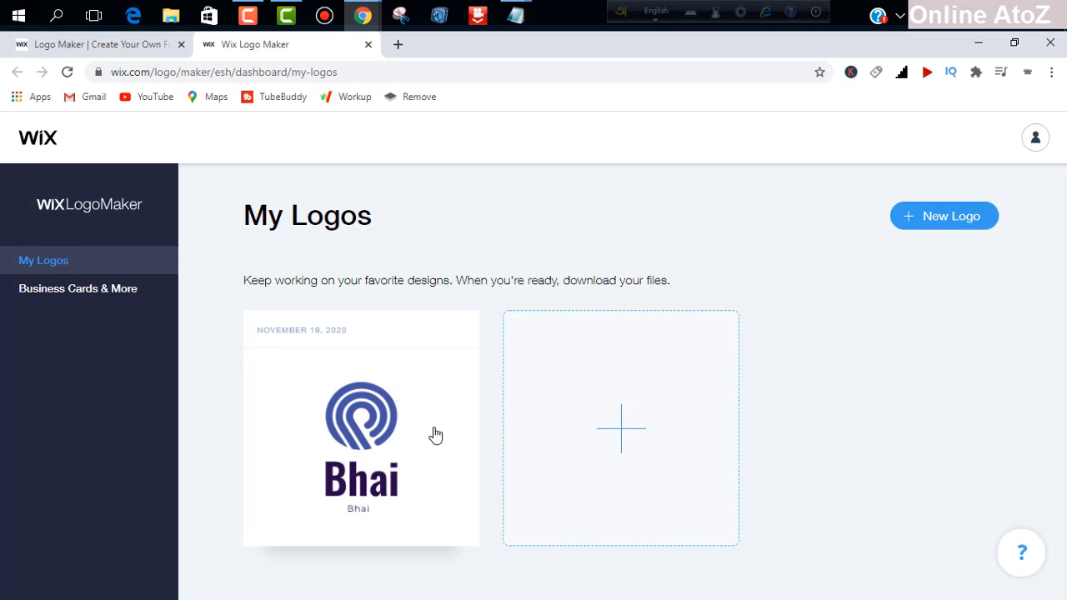
{"action": "mouse_move", "coordinate": [437, 425]}
{"action": "left_click", "coordinate": [113, 50]}
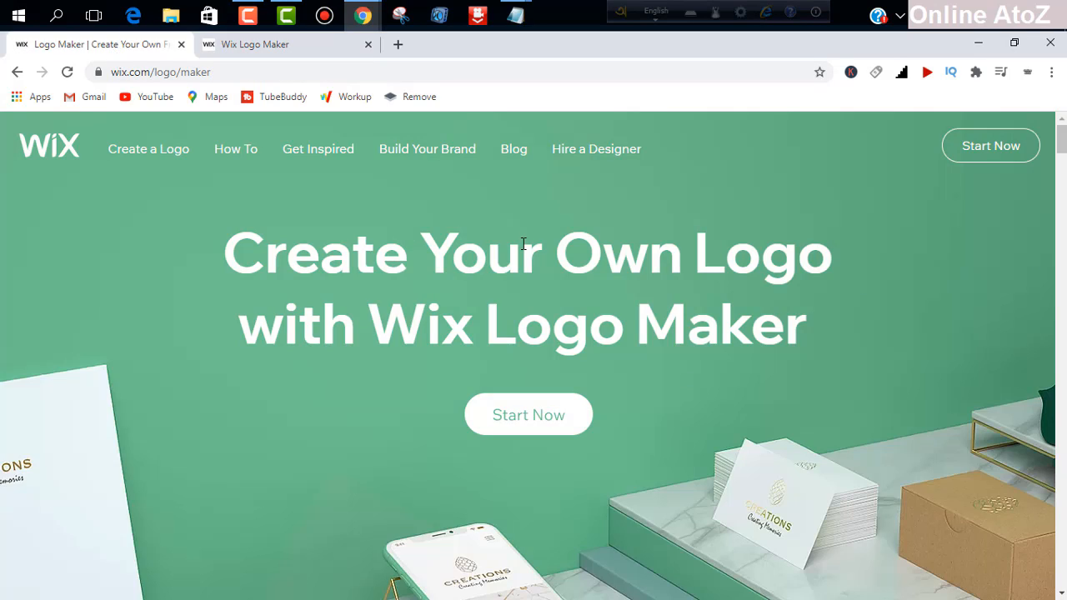
{"action": "left_click", "coordinate": [293, 55]}
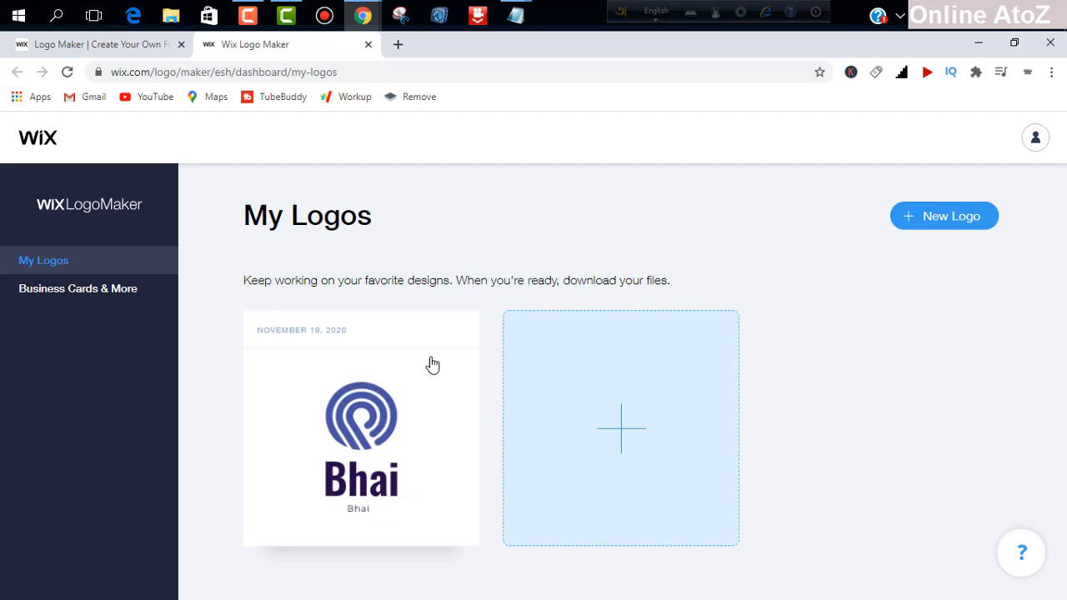
{"action": "mouse_move", "coordinate": [344, 482]}
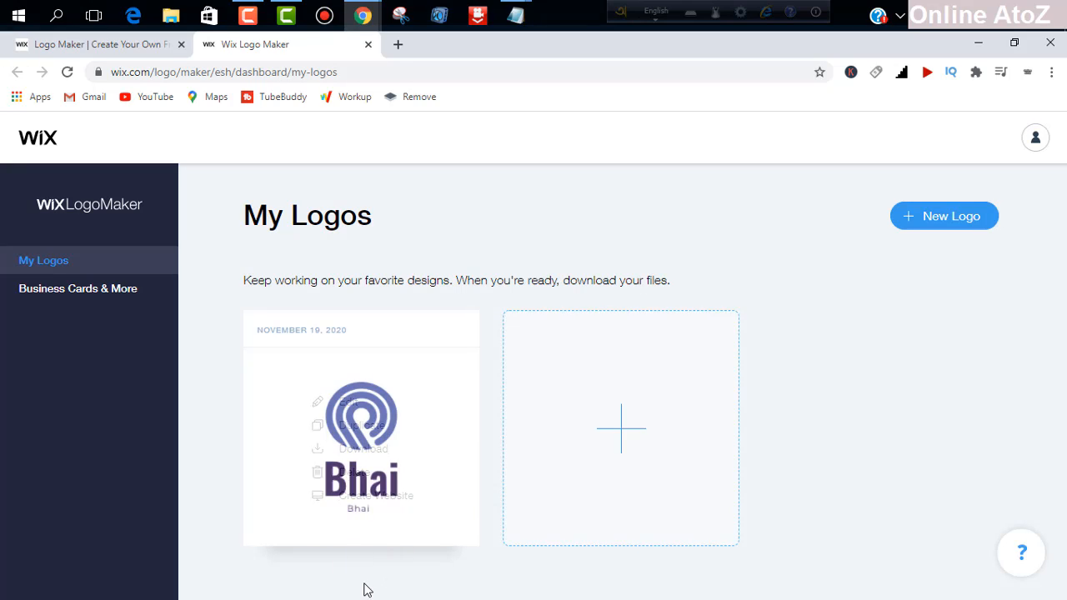
{"action": "mouse_move", "coordinate": [347, 433]}
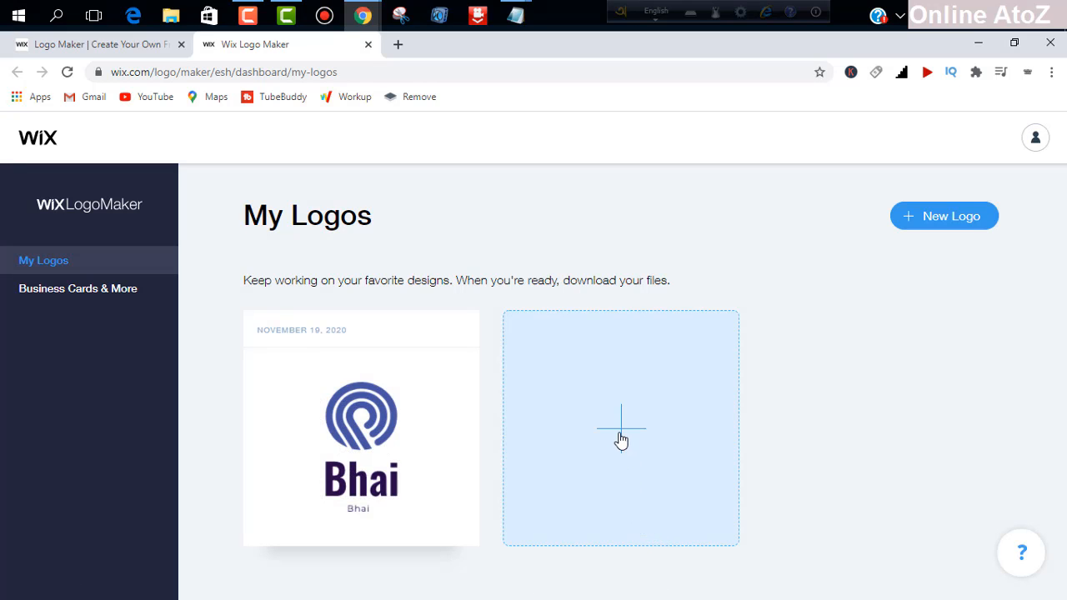
{"action": "left_click", "coordinate": [625, 439]}
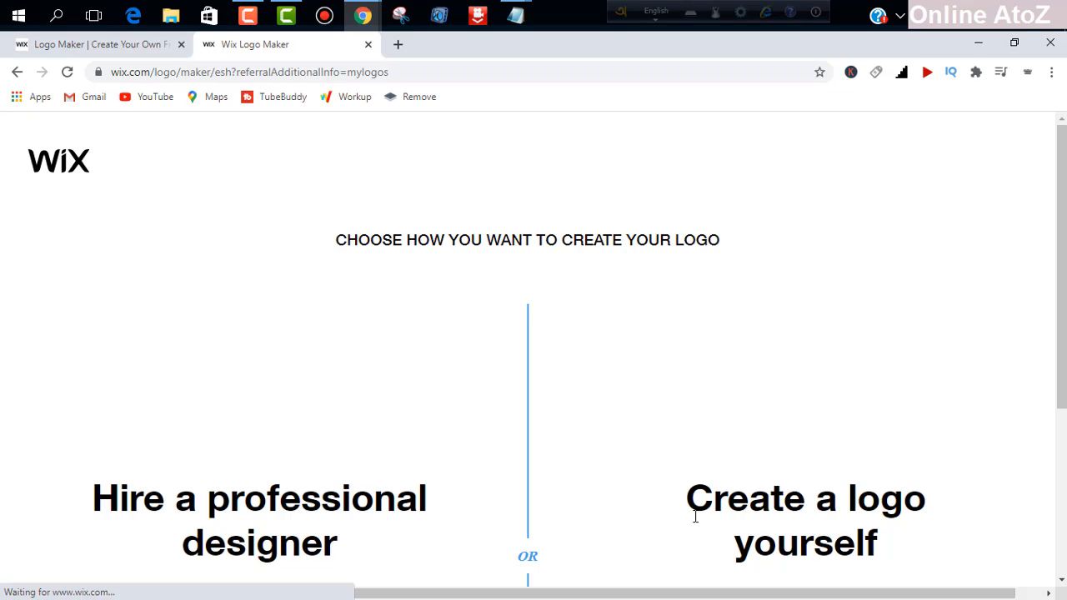
Choose to create the logo yourself instead of hiring a professional designer.
{"action": "scroll", "coordinate": [539, 455], "scroll_direction": "down", "scroll_amount": 2}
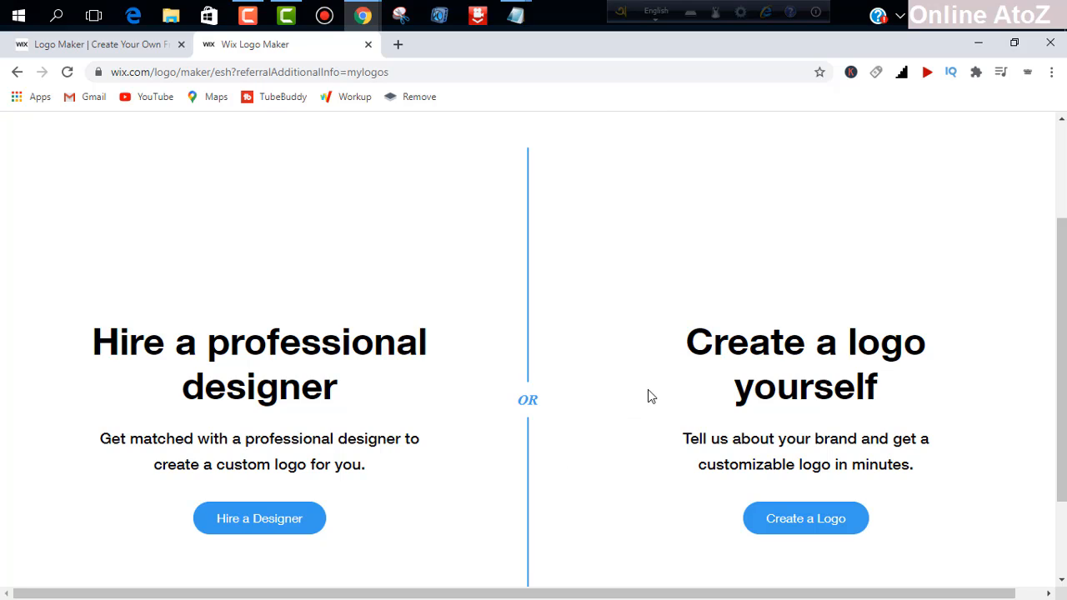
{"action": "scroll", "coordinate": [643, 387], "scroll_direction": "up", "scroll_amount": 2}
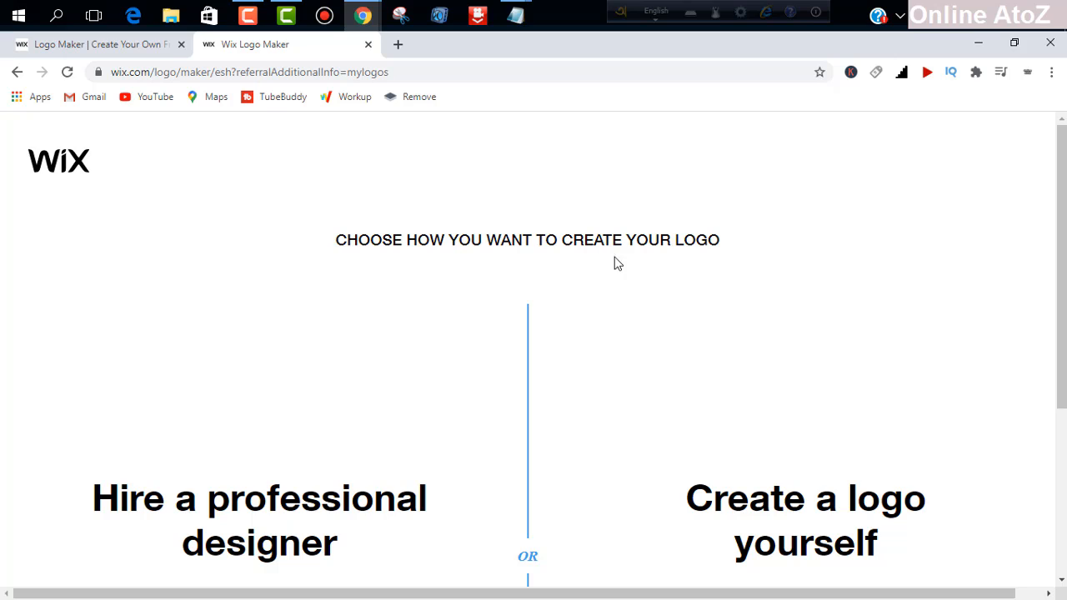
{"action": "scroll", "coordinate": [588, 307], "scroll_direction": "down", "scroll_amount": 1}
{"action": "scroll", "coordinate": [590, 309], "scroll_direction": "down", "scroll_amount": 3}
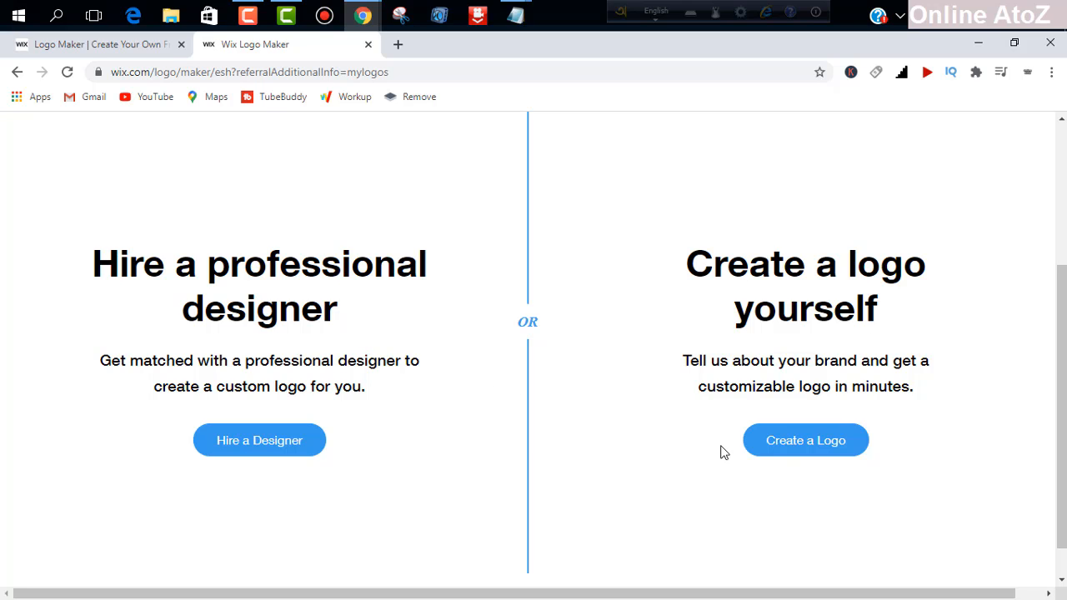
{"action": "scroll", "coordinate": [791, 392], "scroll_direction": "up", "scroll_amount": 1}
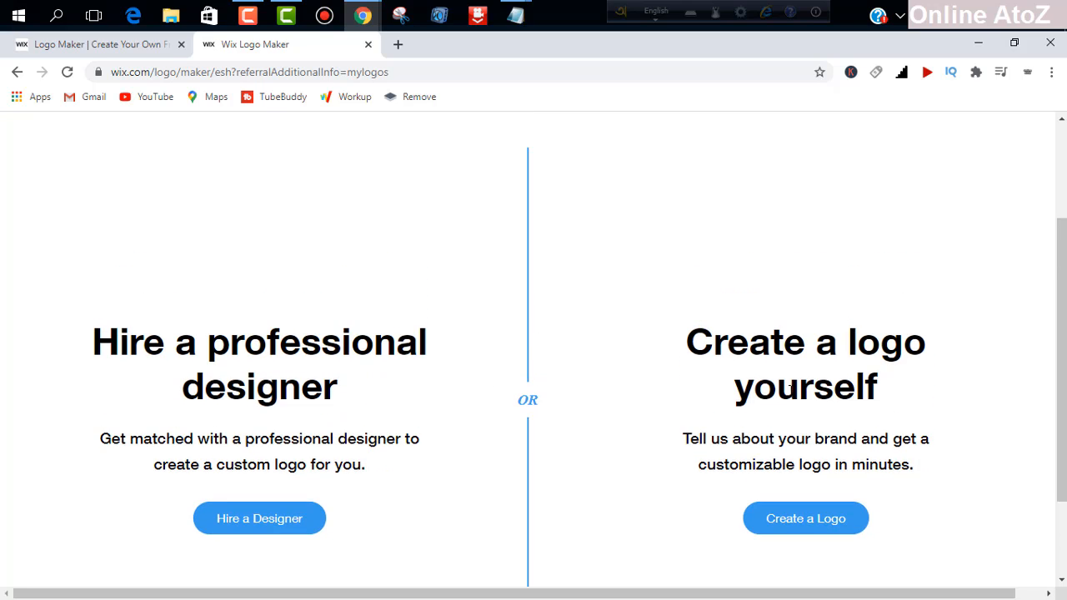
{"action": "scroll", "coordinate": [786, 392], "scroll_direction": "down", "scroll_amount": 1}
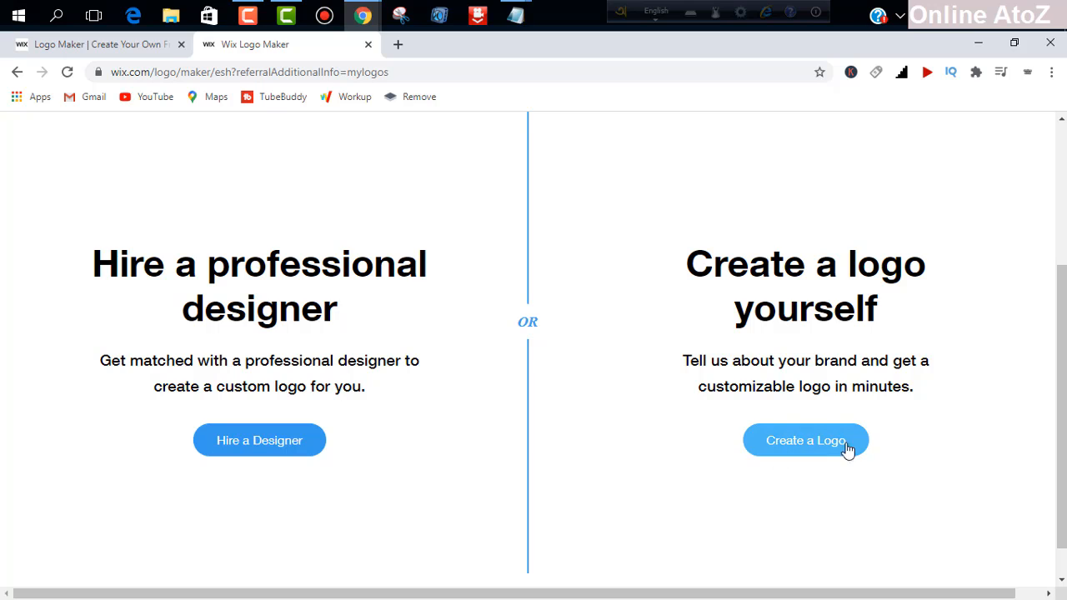
{"action": "left_click", "coordinate": [784, 444]}
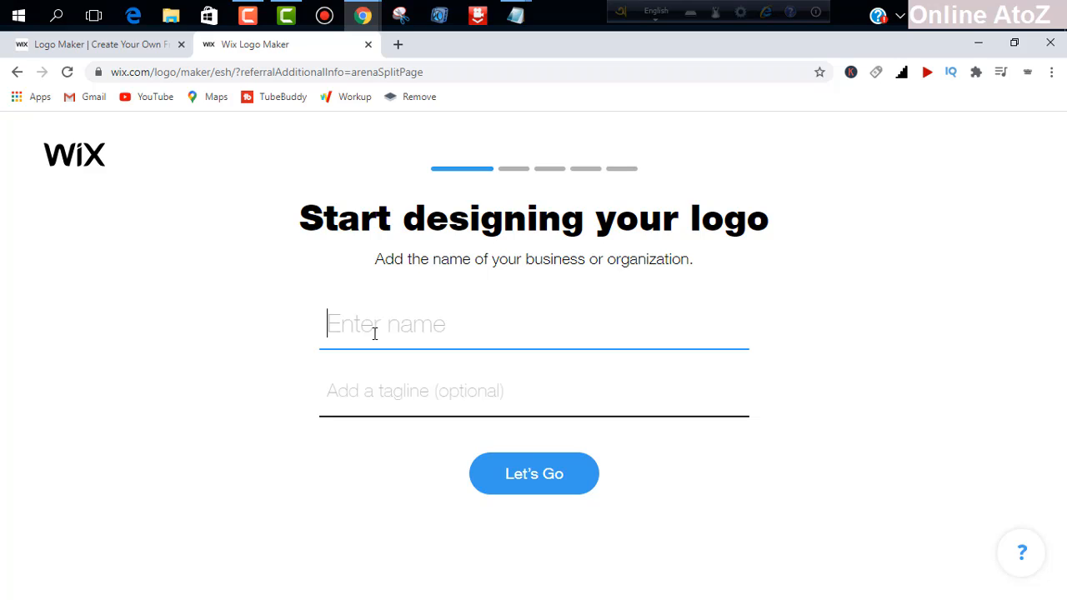
Enter "Online AtoZ" as the business name, leave the tagline empty, and continue to the industry question.
{"action": "type", "text": "O"}
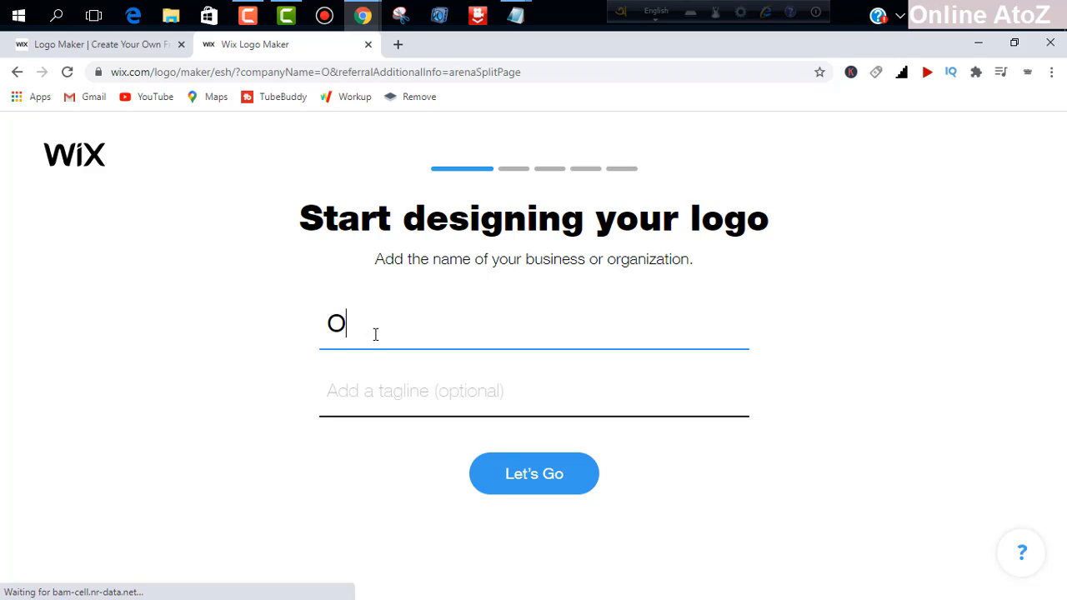
{"action": "type", "text": "nl"}
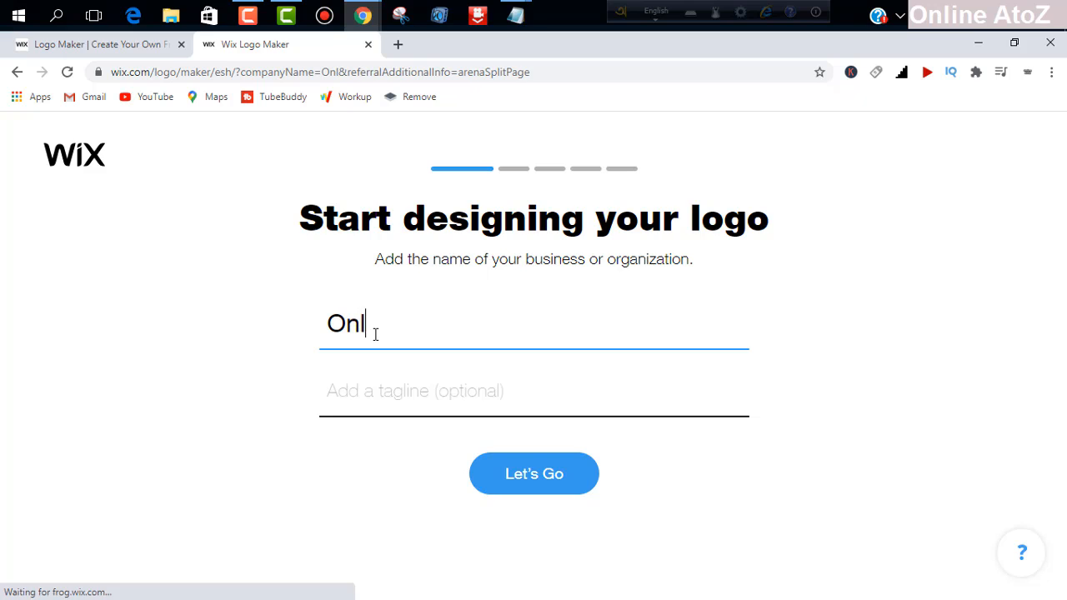
{"action": "type", "text": "ine"}
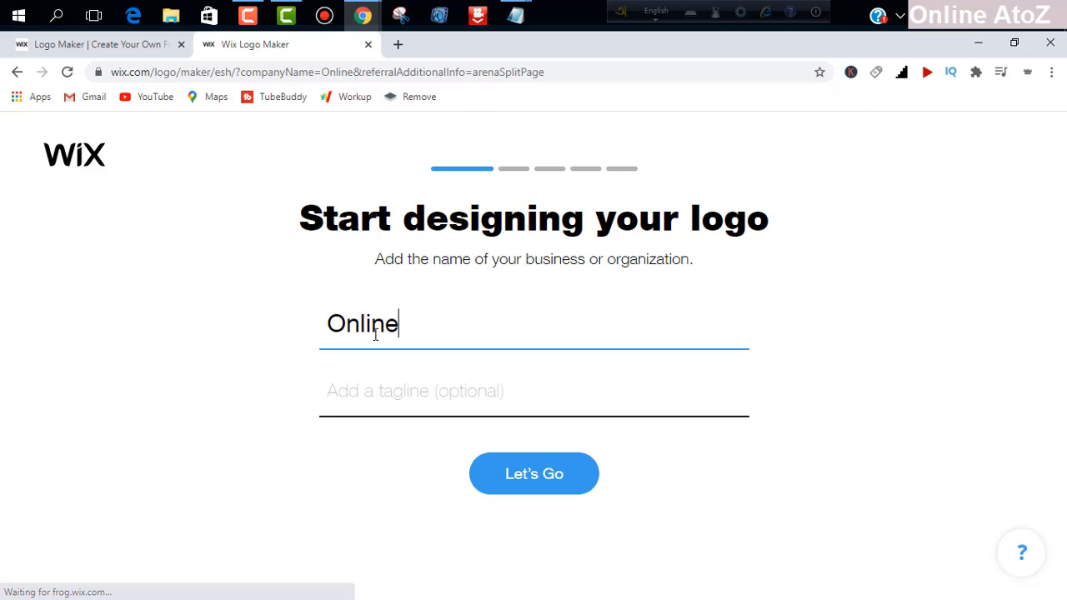
{"action": "type", "text": " ato"}
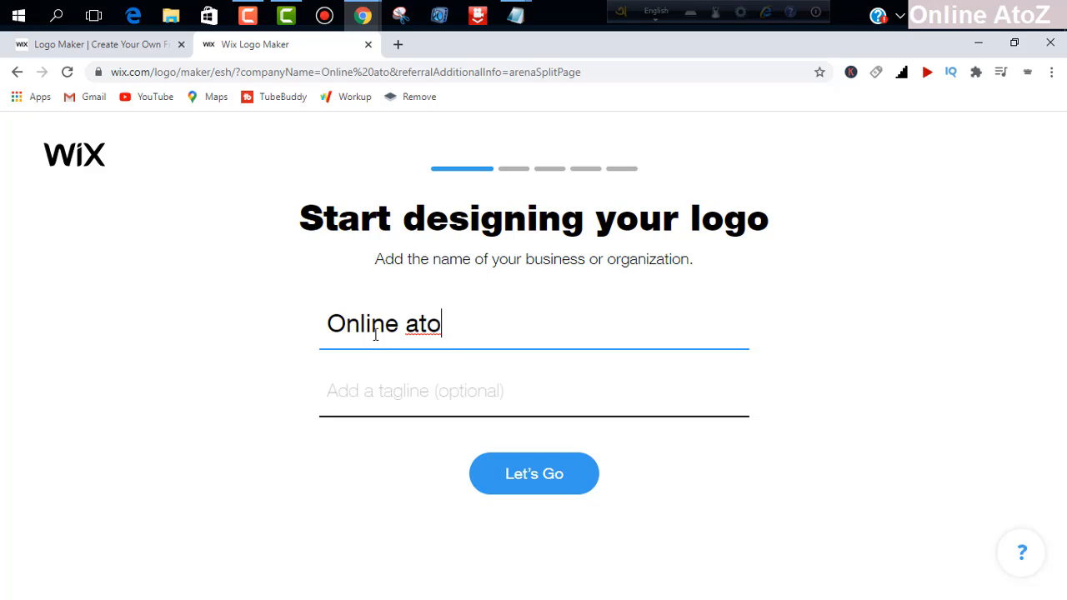
{"action": "type", "text": "Z"}
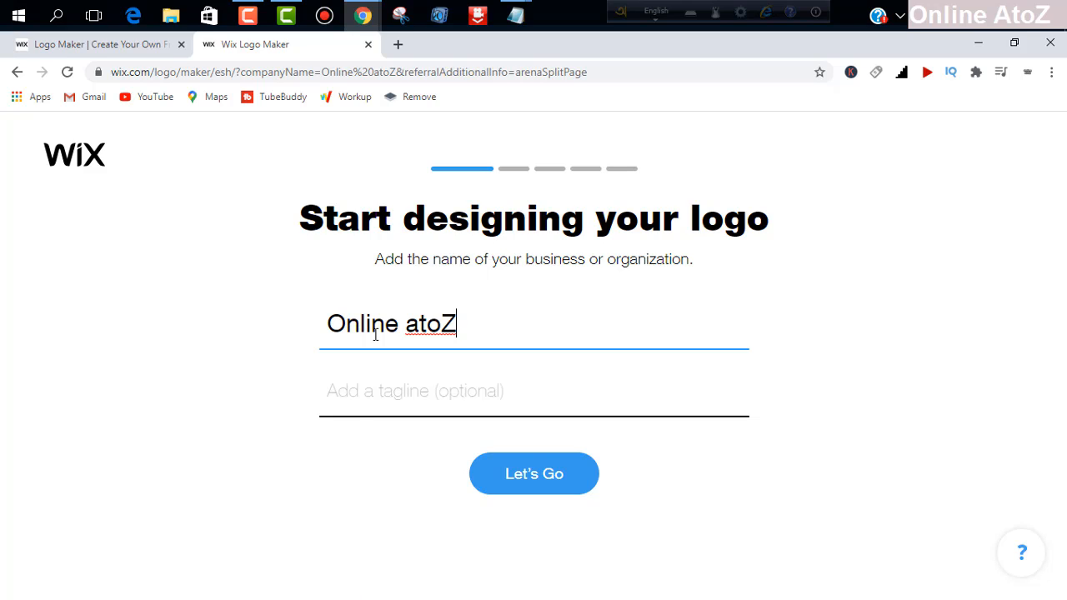
{"action": "key", "text": "BackSpace"}
{"action": "key", "text": "BackSpace"}
{"action": "key", "text": "BackSpace"}
{"action": "key", "text": "BackSpace"}
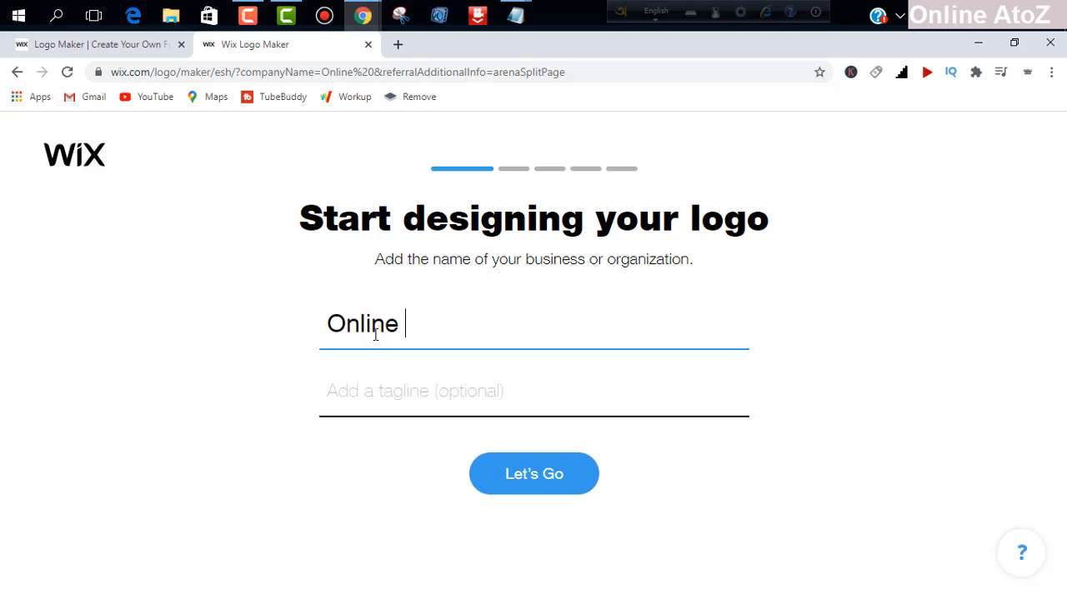
{"action": "type", "text": "A"}
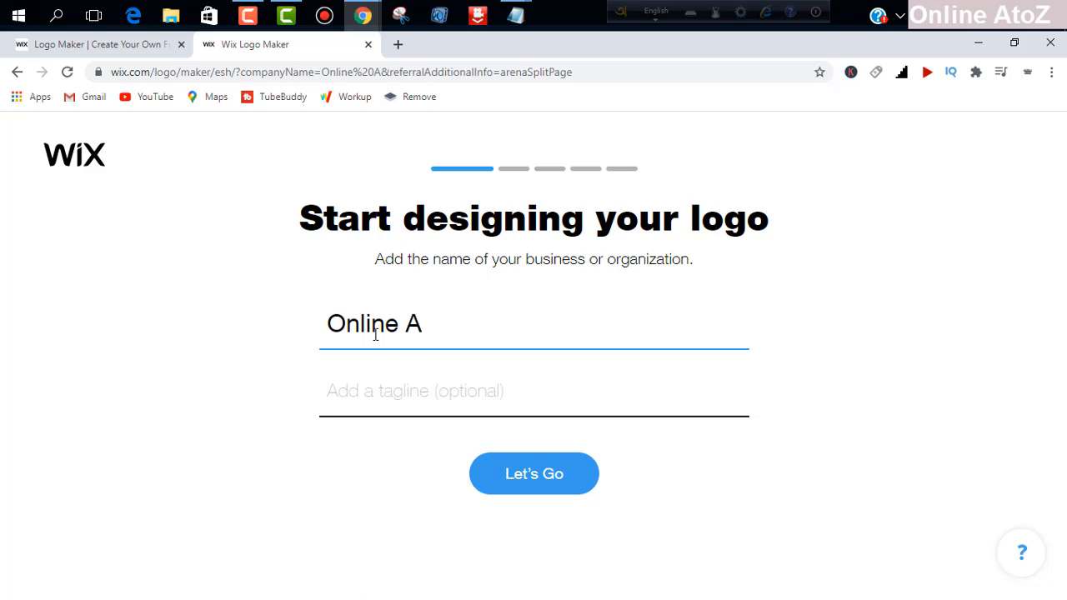
{"action": "type", "text": "toZ"}
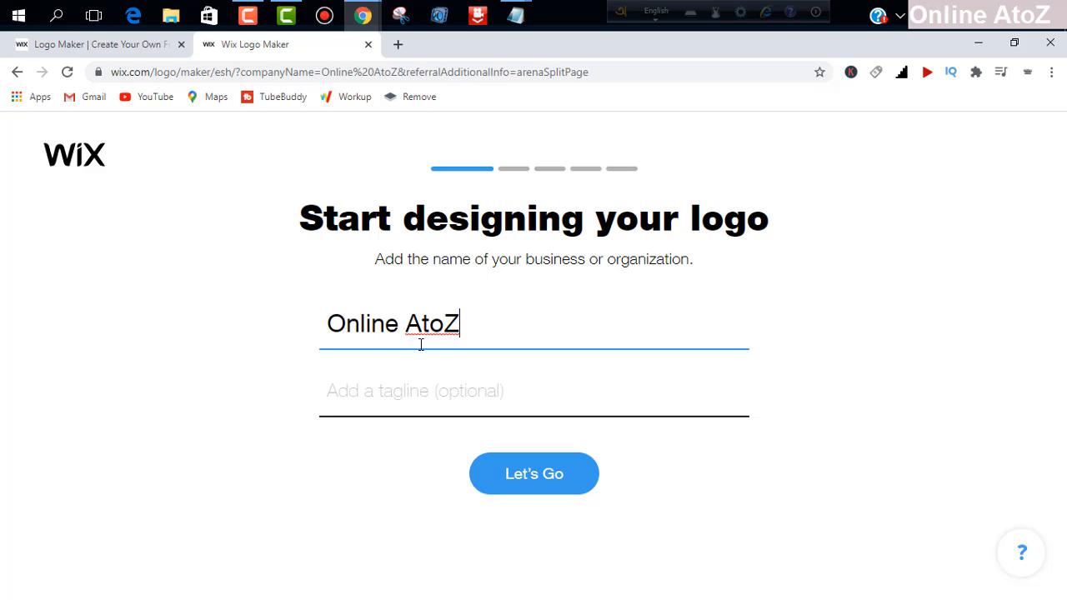
{"action": "left_click", "coordinate": [390, 394]}
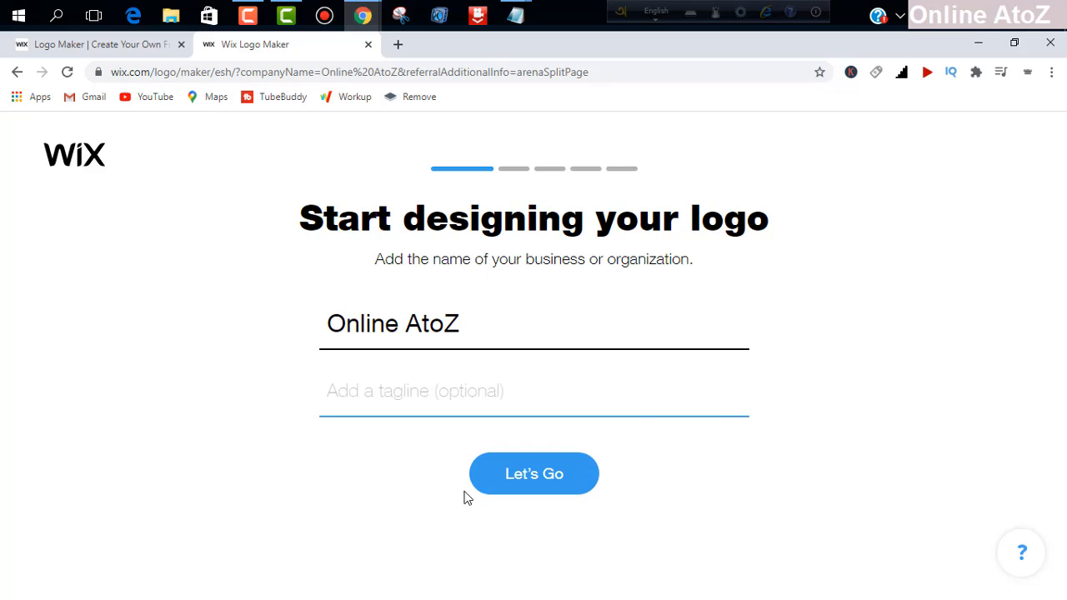
{"action": "left_click", "coordinate": [543, 488]}
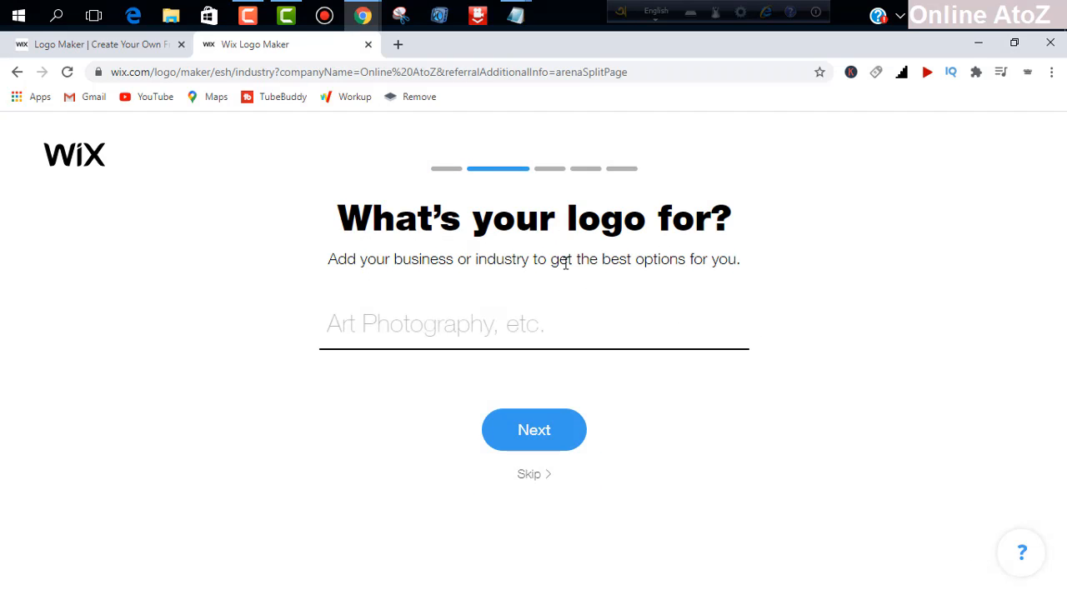
Skip the industry question and choose Modern, Dynamic and Techy as the logo's look and feel.
{"action": "left_click", "coordinate": [432, 338]}
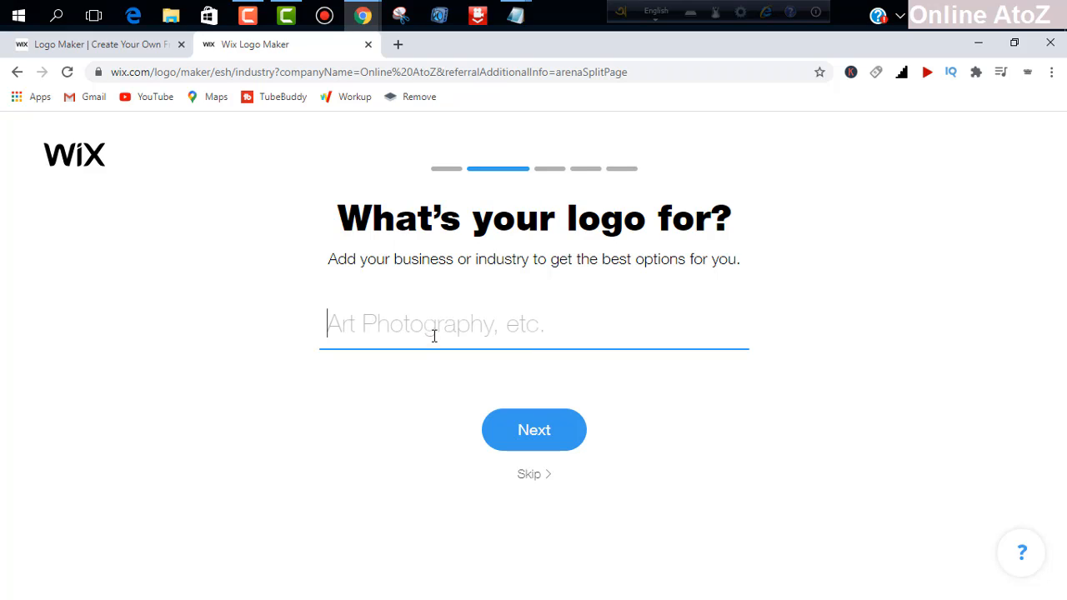
{"action": "left_click", "coordinate": [528, 475]}
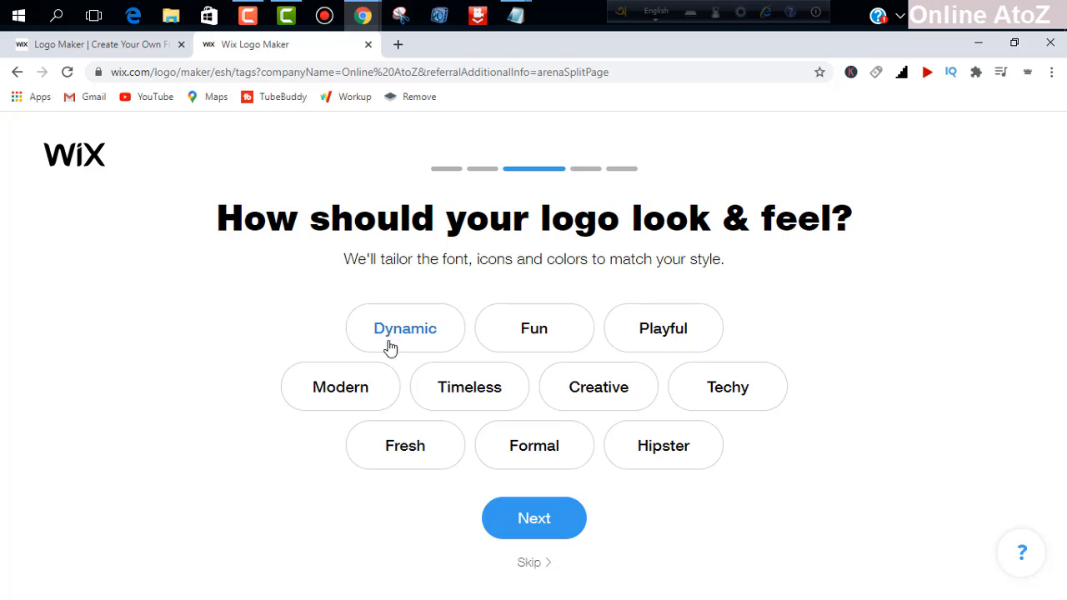
{"action": "left_click", "coordinate": [364, 395]}
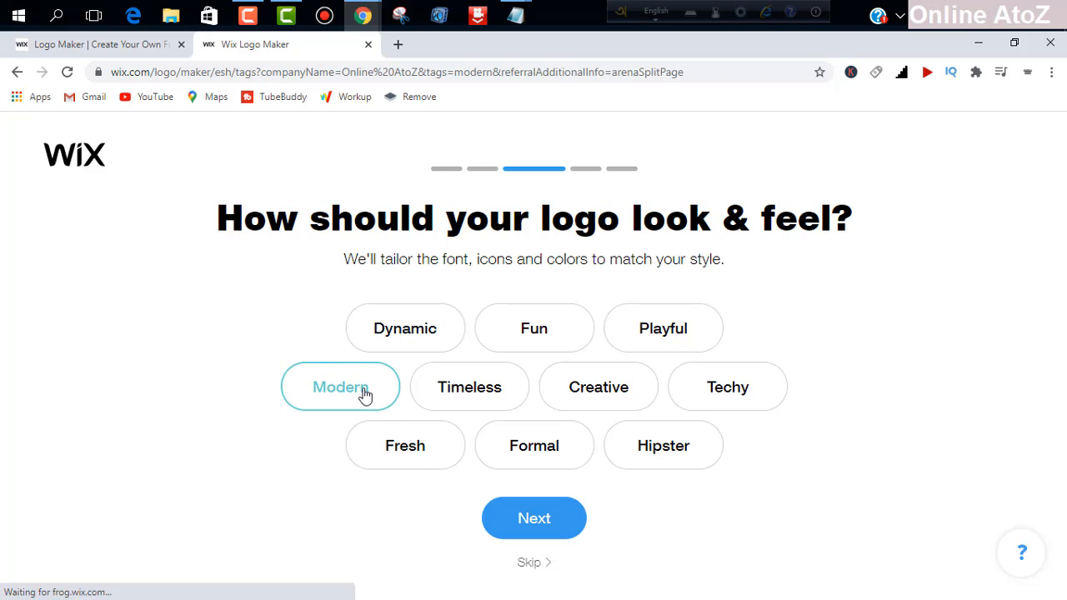
{"action": "left_click", "coordinate": [403, 342]}
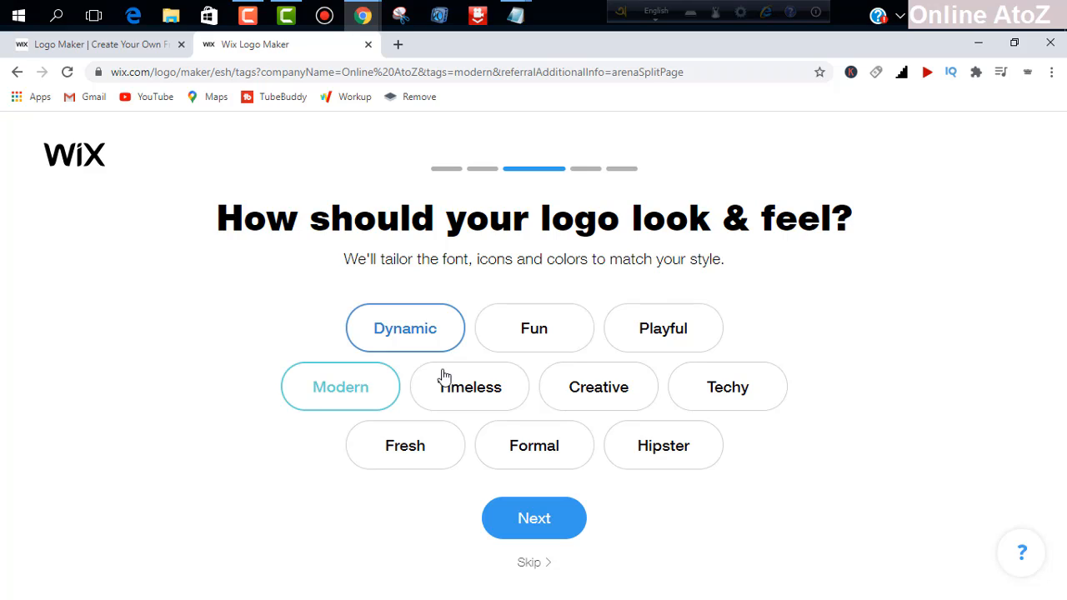
{"action": "left_click", "coordinate": [714, 391]}
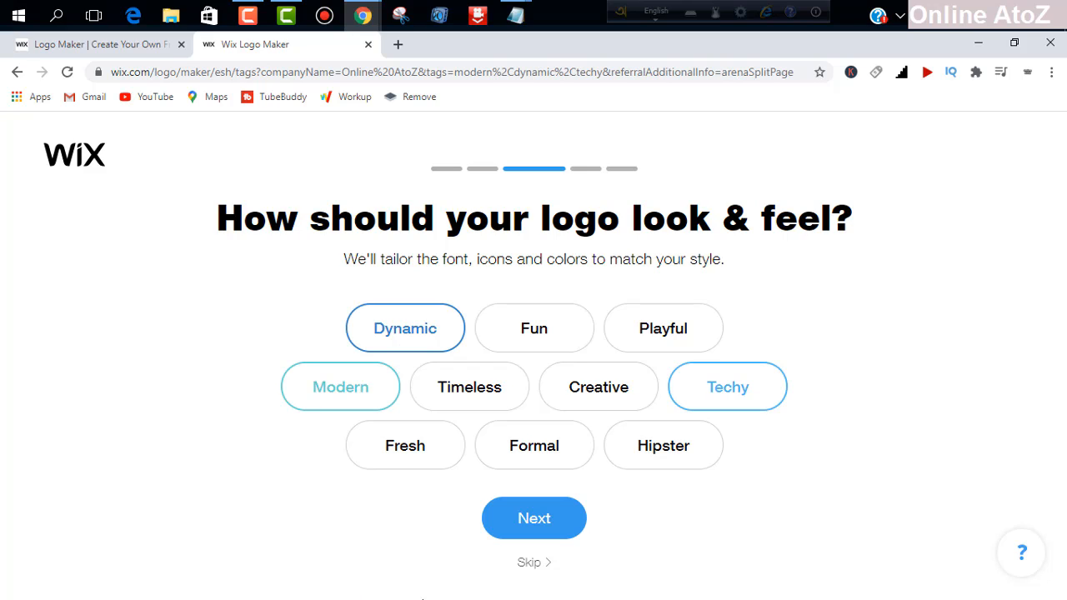
{"action": "left_click", "coordinate": [549, 525]}
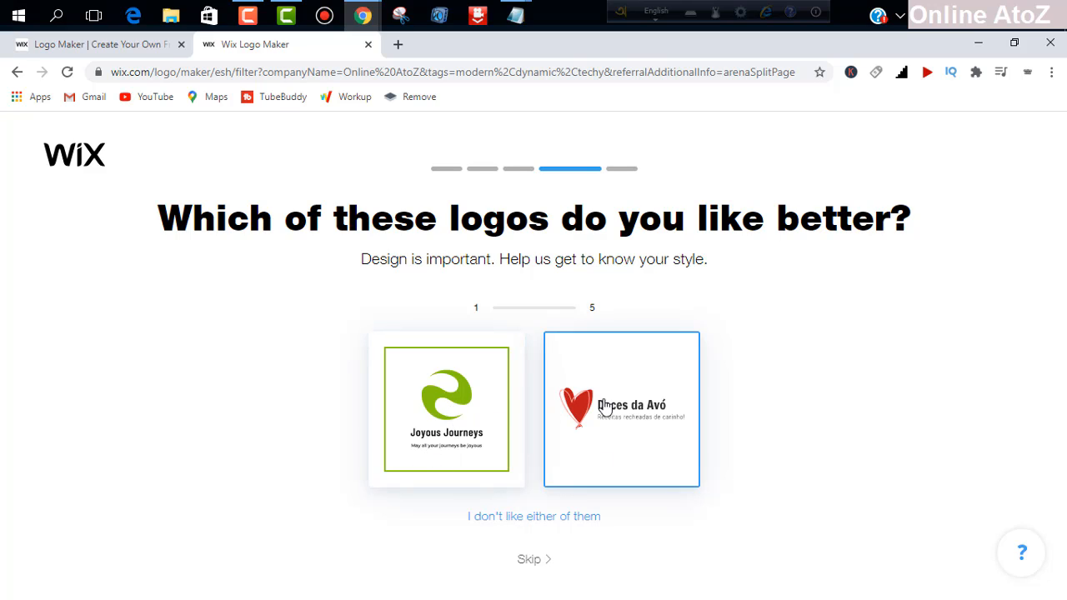
Prefer the Joyous Journeys and LSP LIVE sample logos, and skip the remaining logo comparisons.
{"action": "left_click", "coordinate": [440, 425]}
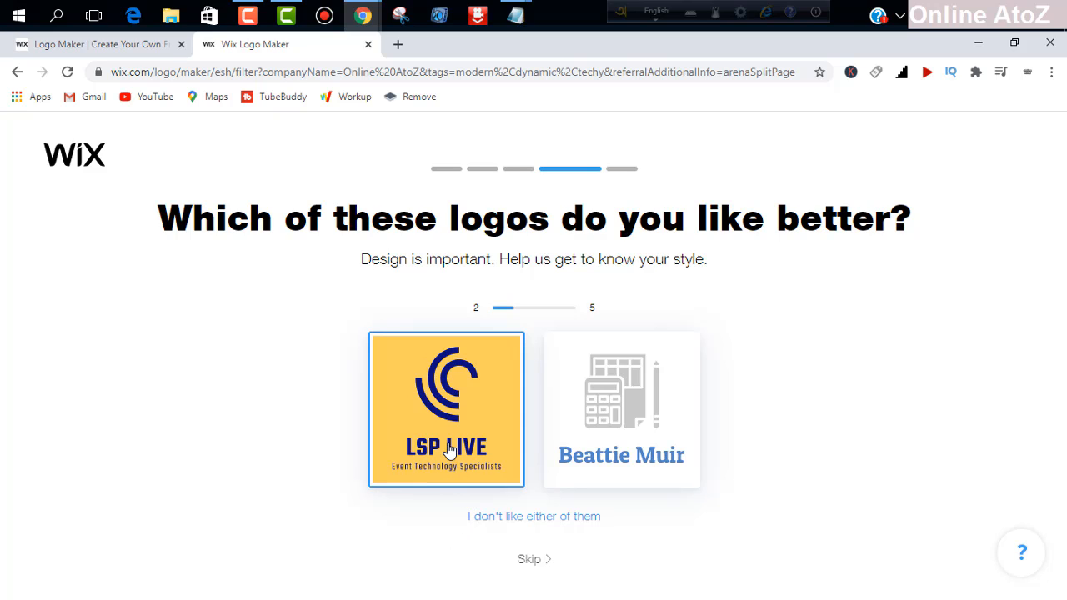
{"action": "left_click", "coordinate": [450, 450]}
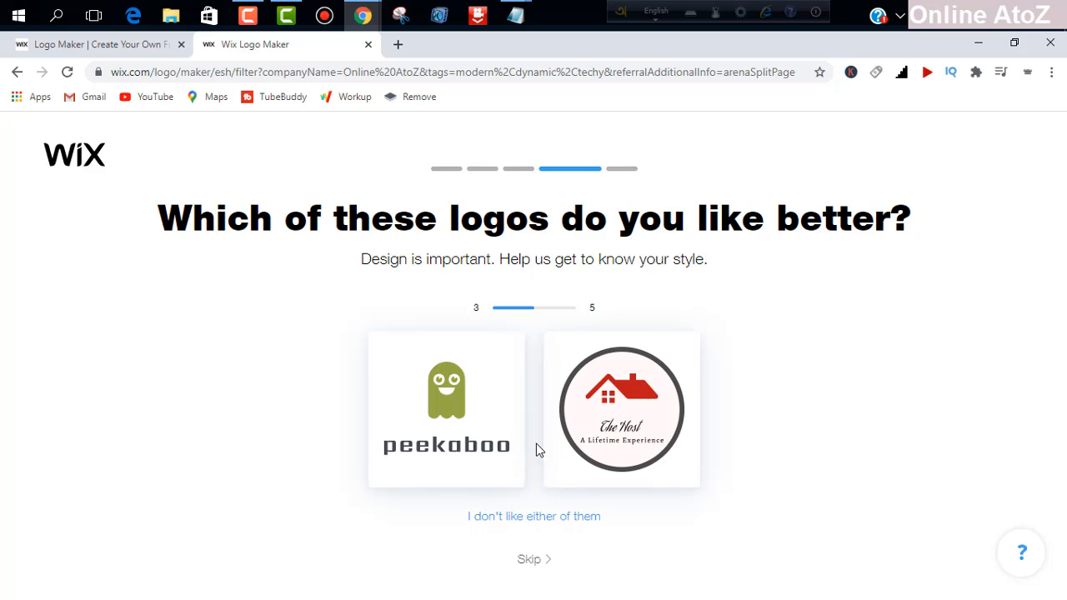
{"action": "left_click", "coordinate": [530, 560]}
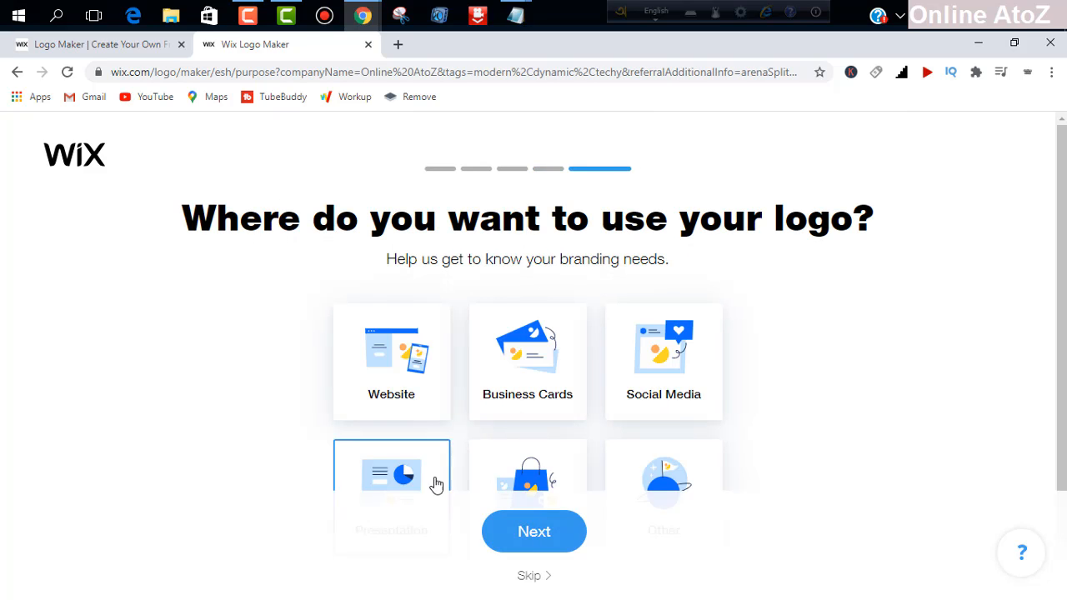
Select Website and Social Media as the places to use the logo, and continue to the suggested designs.
{"action": "left_click", "coordinate": [395, 375]}
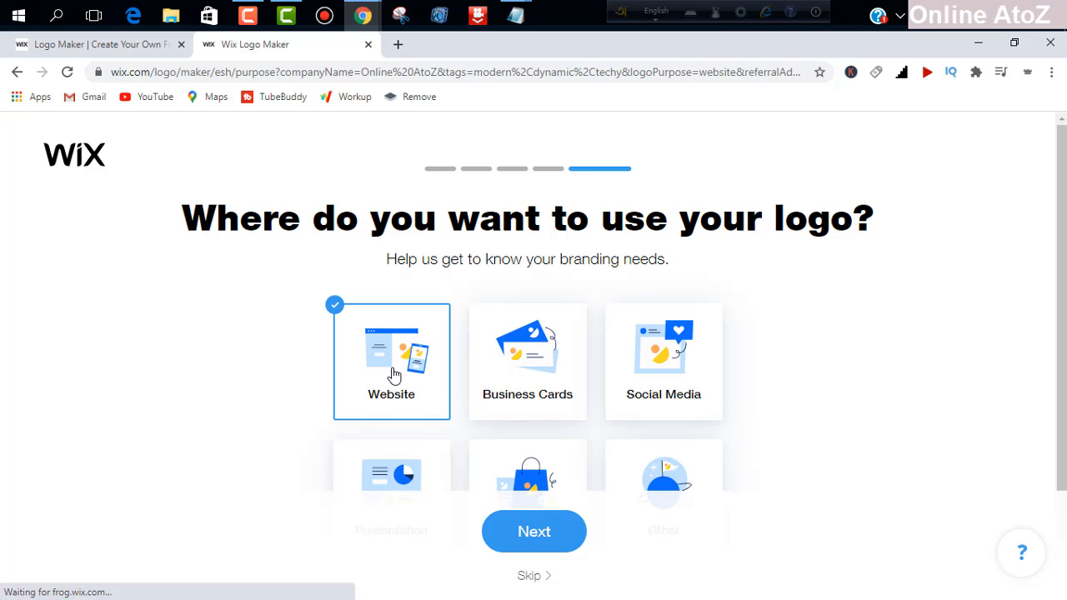
{"action": "left_click", "coordinate": [675, 370]}
{"action": "scroll", "coordinate": [553, 435], "scroll_direction": "down", "scroll_amount": 1}
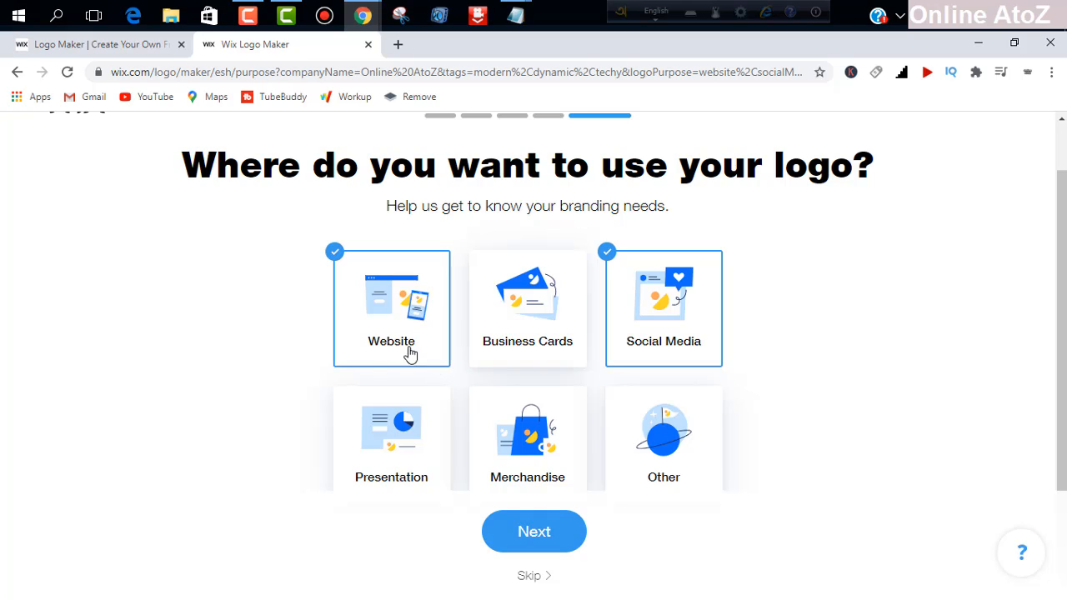
{"action": "left_click", "coordinate": [543, 536]}
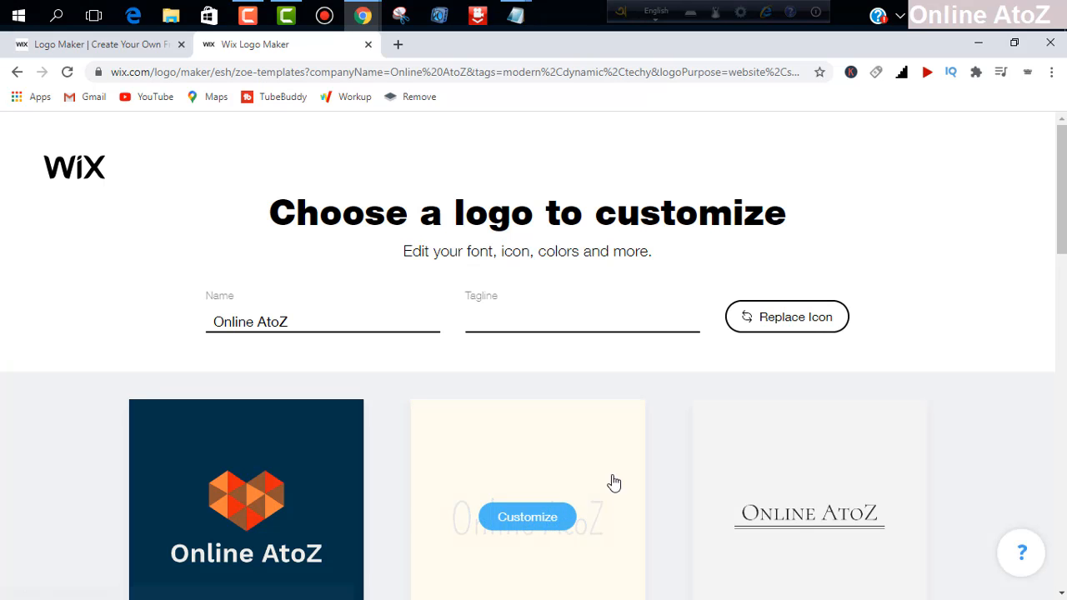
Look through the first set of suggested logo designs and dismiss the offer to hire a designer.
{"action": "scroll", "coordinate": [492, 509], "scroll_direction": "down", "scroll_amount": 2}
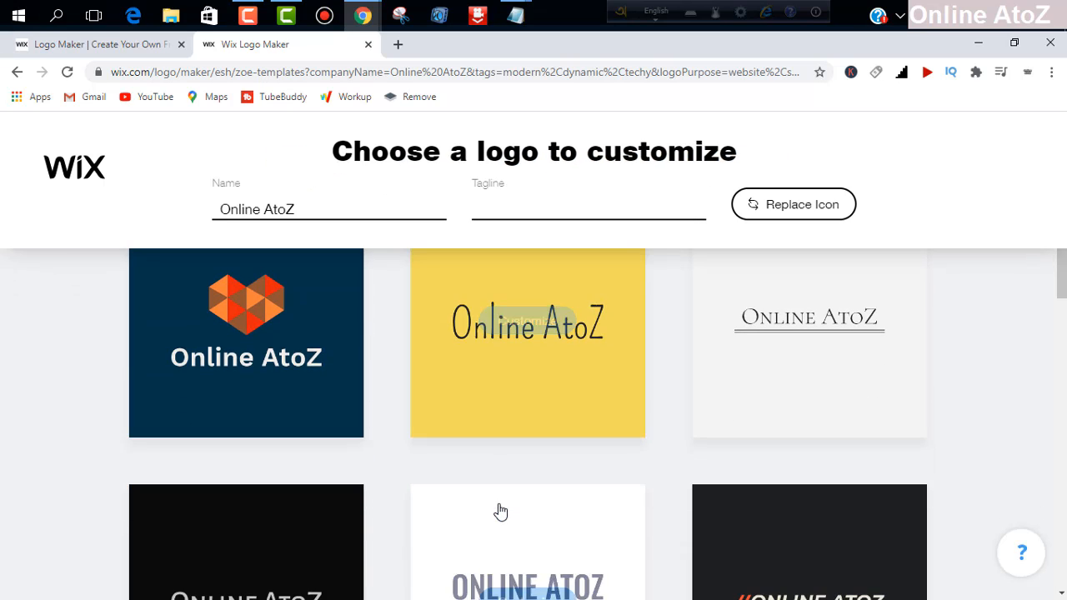
{"action": "scroll", "coordinate": [541, 490], "scroll_direction": "up", "scroll_amount": 1}
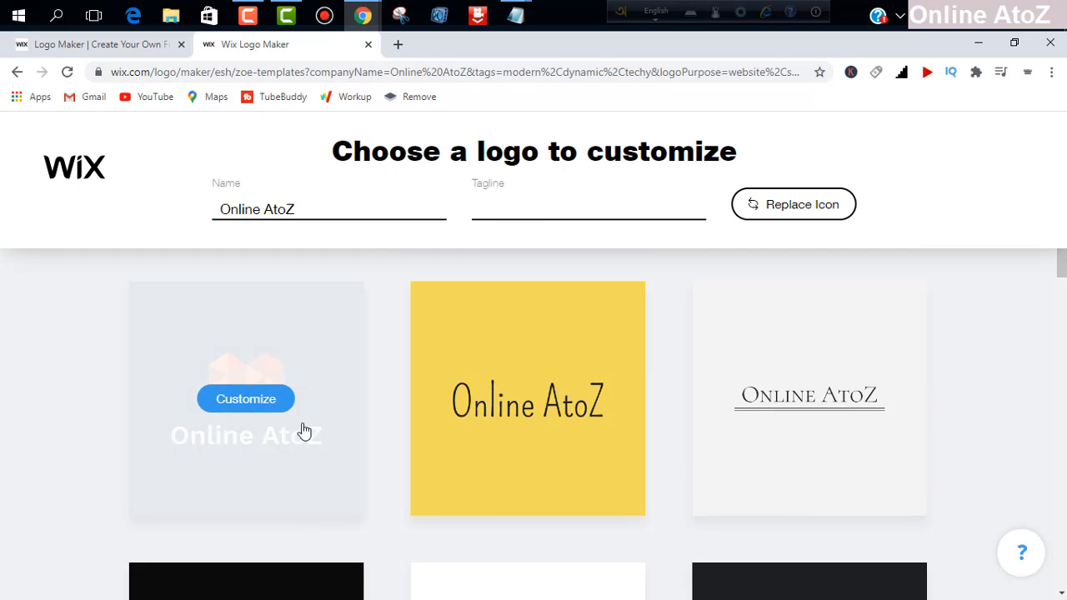
{"action": "scroll", "coordinate": [604, 465], "scroll_direction": "down", "scroll_amount": 4}
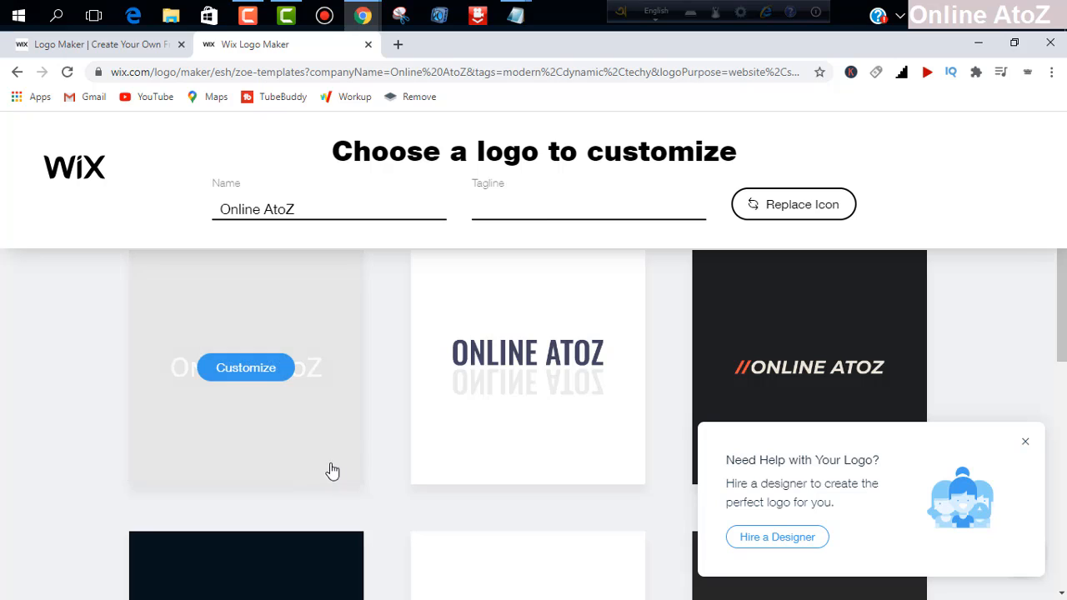
{"action": "scroll", "coordinate": [372, 480], "scroll_direction": "down", "scroll_amount": 3}
{"action": "scroll", "coordinate": [380, 484], "scroll_direction": "down", "scroll_amount": 4}
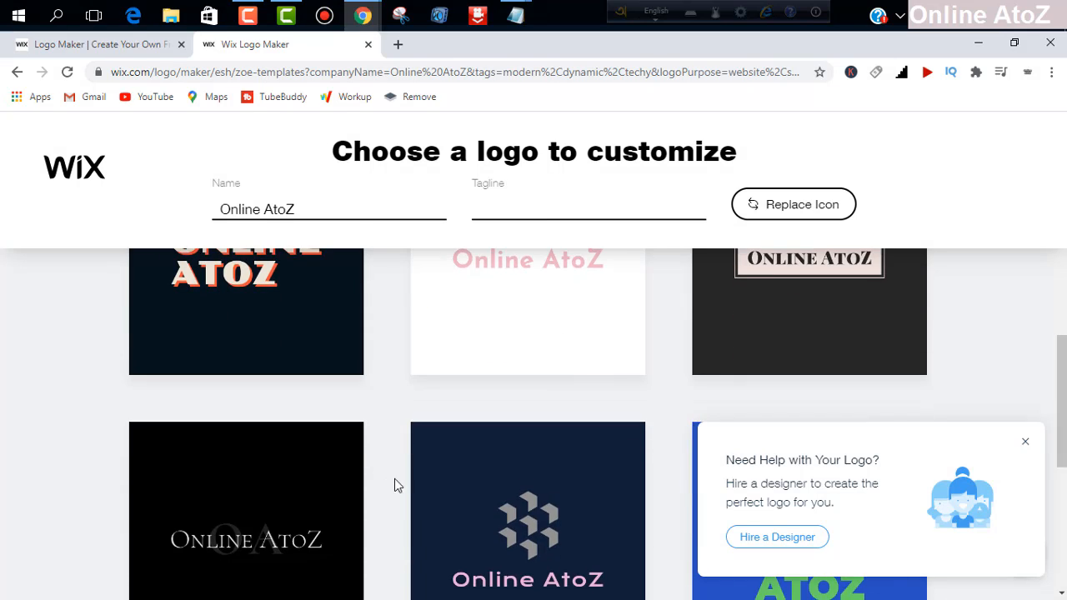
{"action": "scroll", "coordinate": [450, 483], "scroll_direction": "down", "scroll_amount": 3}
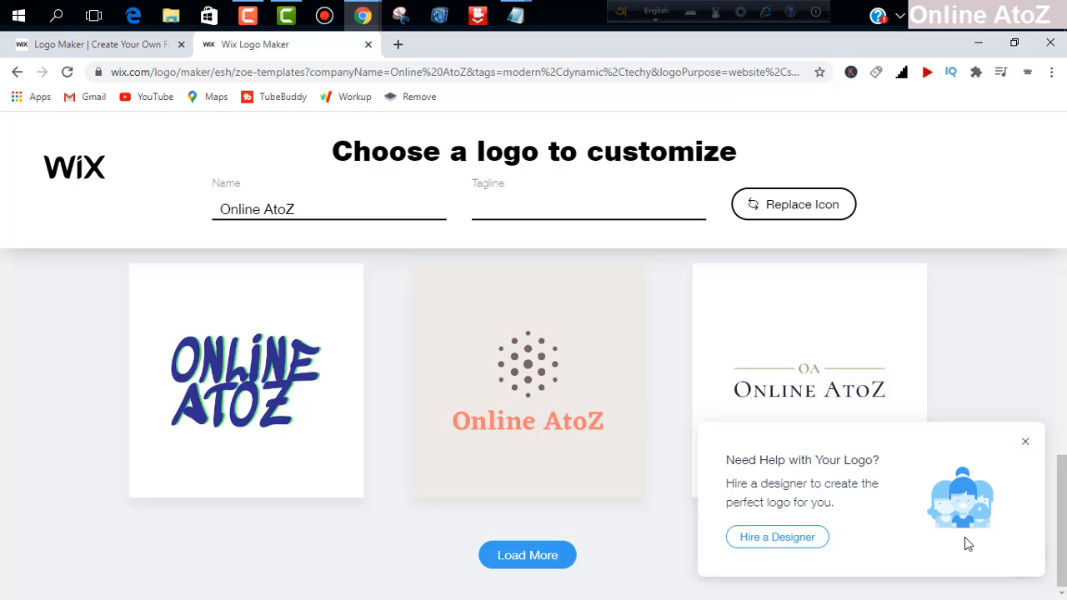
{"action": "left_click", "coordinate": [1025, 442]}
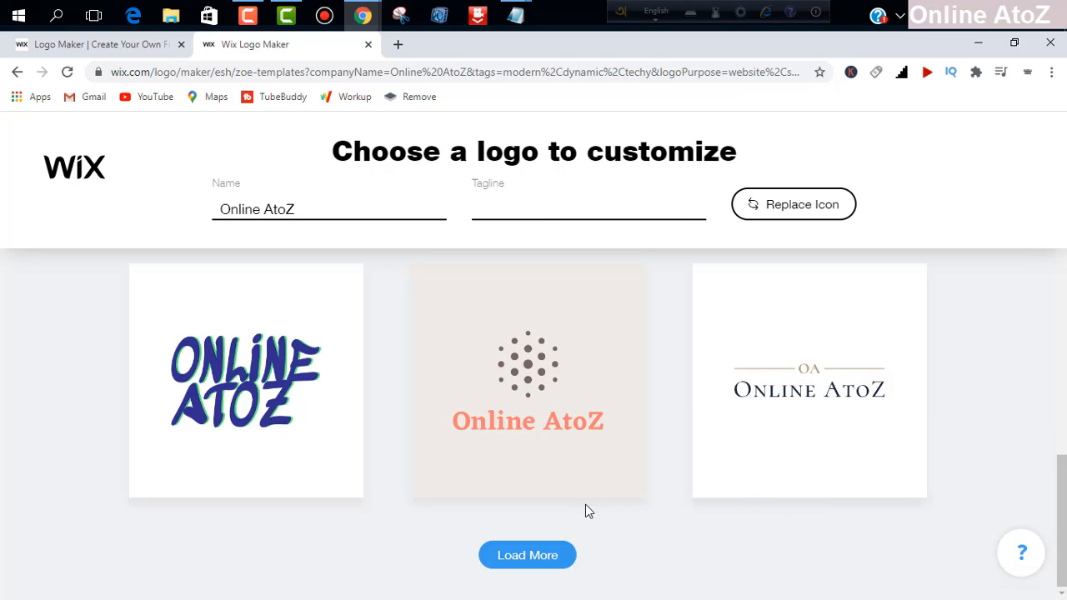
{"action": "scroll", "coordinate": [585, 505], "scroll_direction": "up", "scroll_amount": 1}
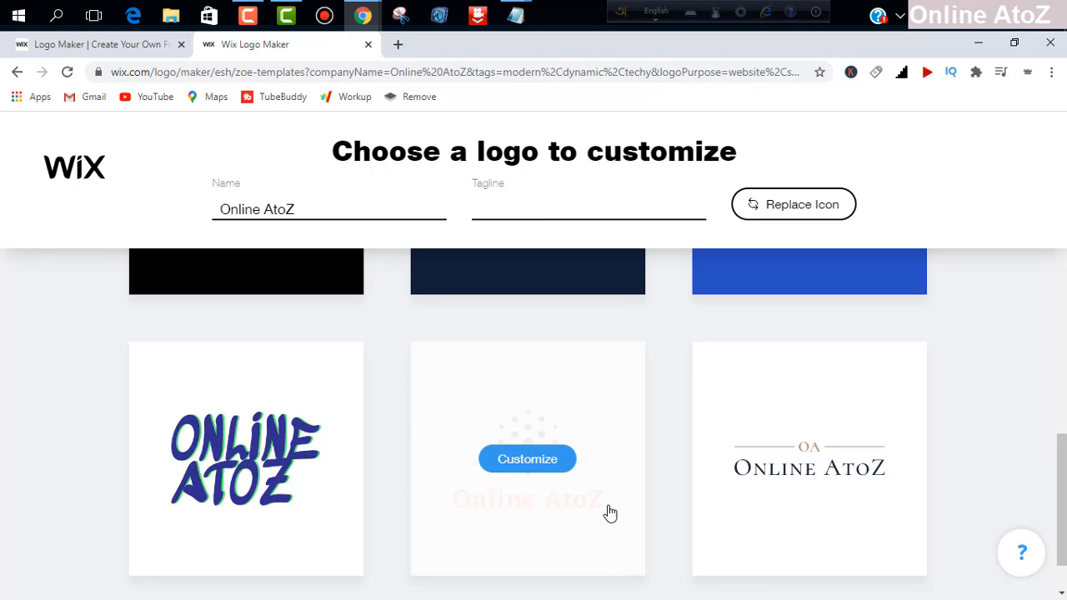
{"action": "scroll", "coordinate": [492, 482], "scroll_direction": "up", "scroll_amount": 3}
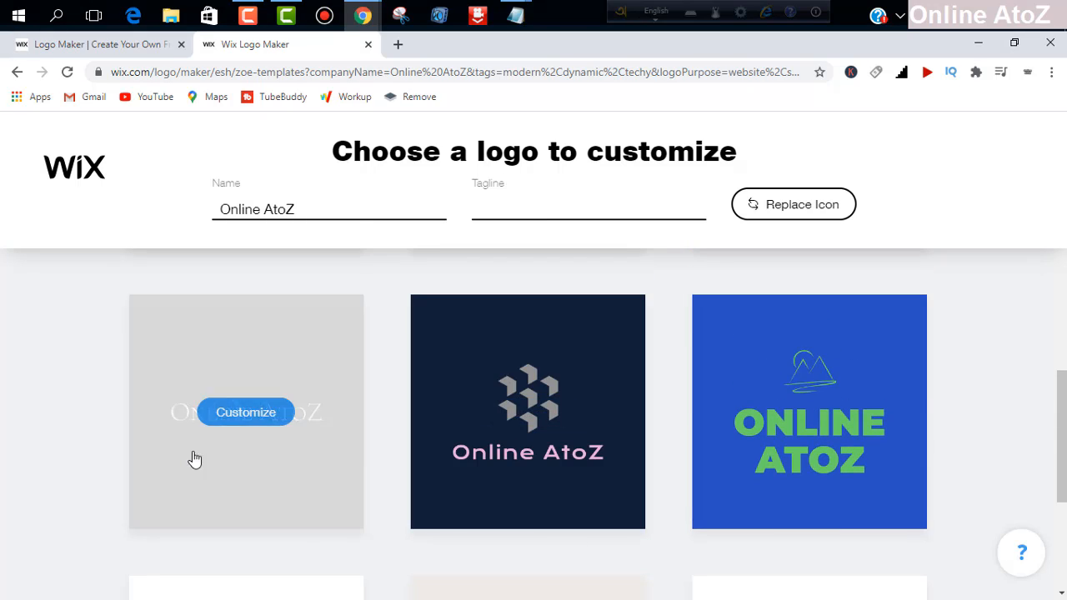
{"action": "scroll", "coordinate": [857, 471], "scroll_direction": "up", "scroll_amount": 3}
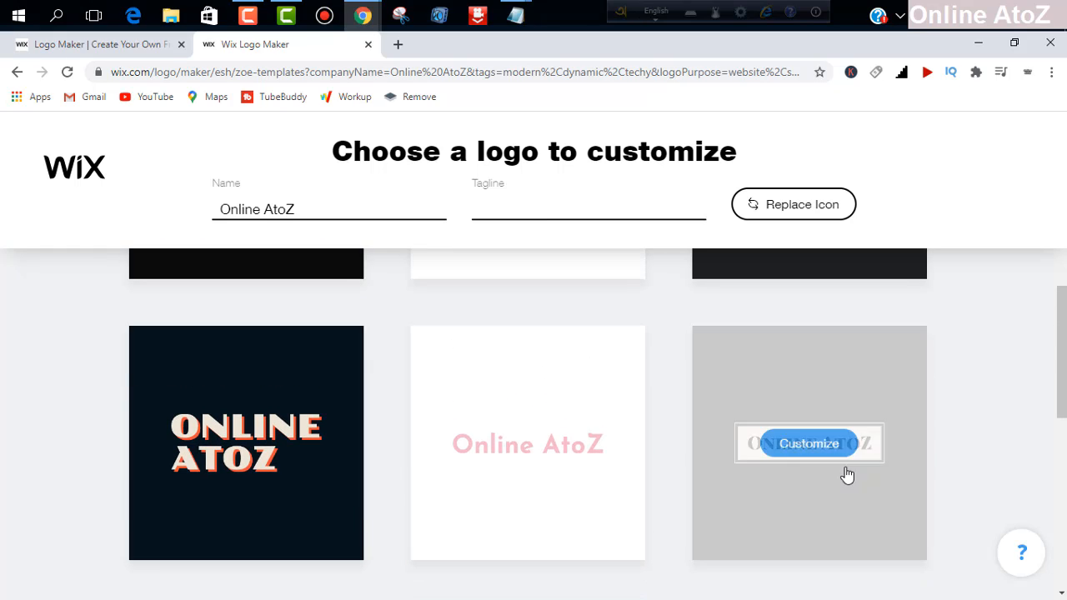
{"action": "scroll", "coordinate": [583, 483], "scroll_direction": "up", "scroll_amount": 10}
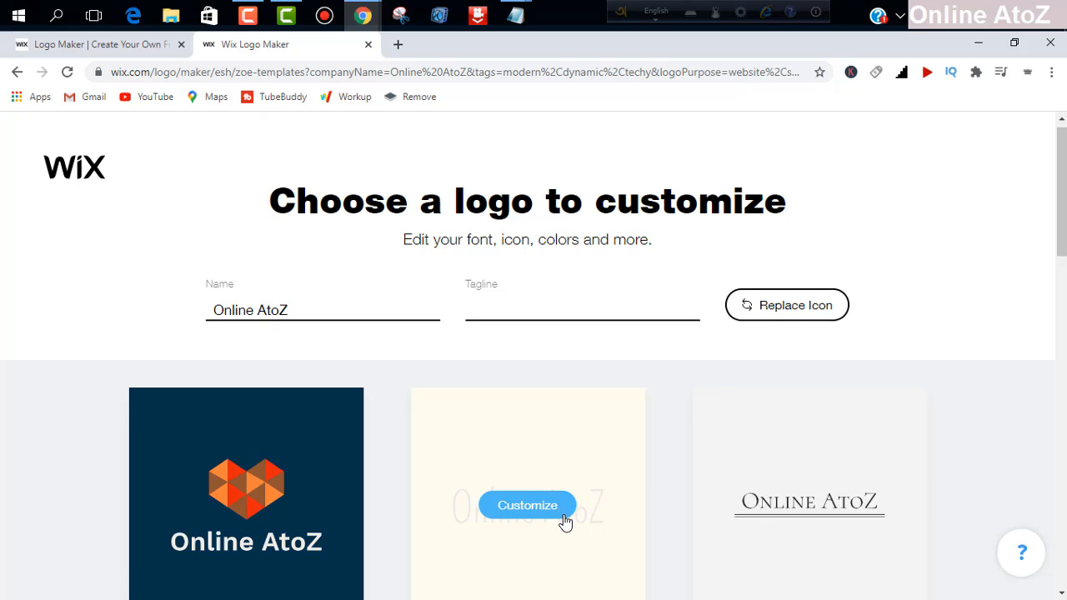
{"action": "scroll", "coordinate": [565, 520], "scroll_direction": "down", "scroll_amount": 2}
{"action": "scroll", "coordinate": [565, 522], "scroll_direction": "down", "scroll_amount": 10}
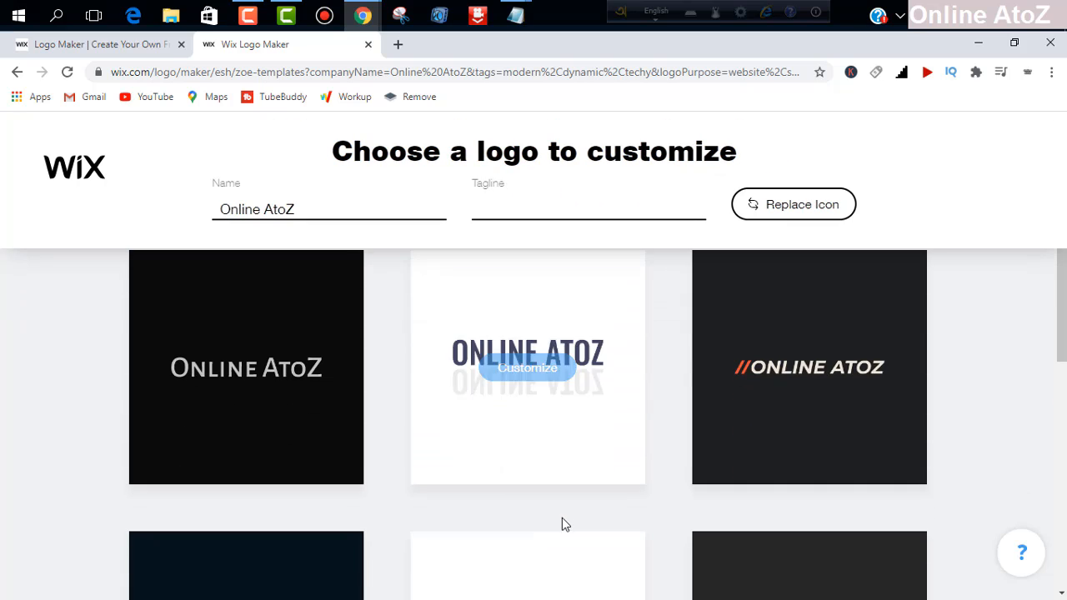
{"action": "scroll", "coordinate": [561, 523], "scroll_direction": "down", "scroll_amount": 3}
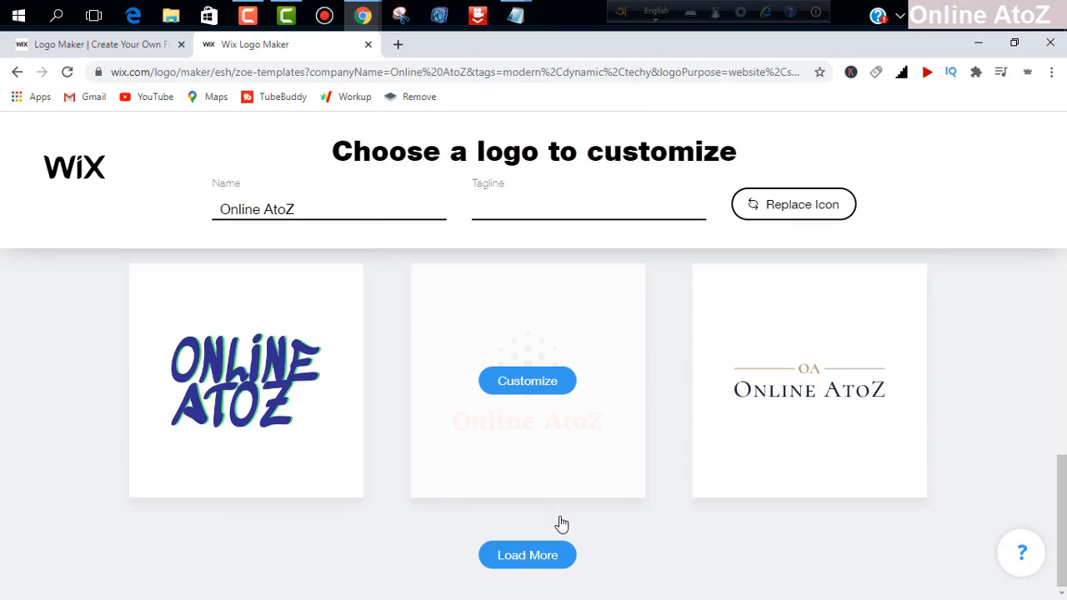
Load more logo designs and open the black-bar design with a hexagon icon beside the name for customization.
{"action": "left_click", "coordinate": [550, 560]}
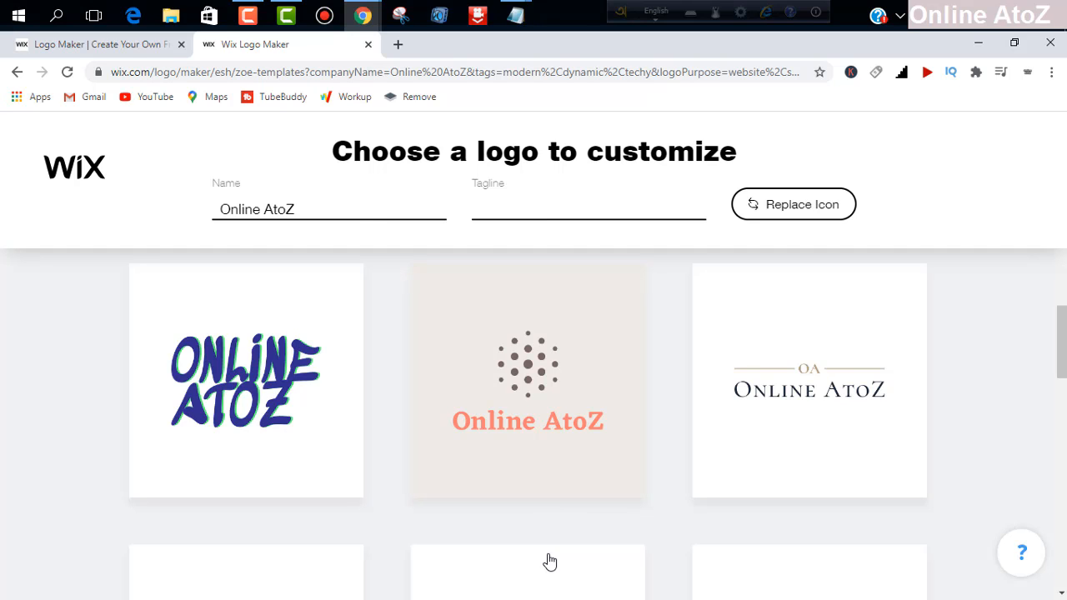
{"action": "scroll", "coordinate": [574, 491], "scroll_direction": "down", "scroll_amount": 3}
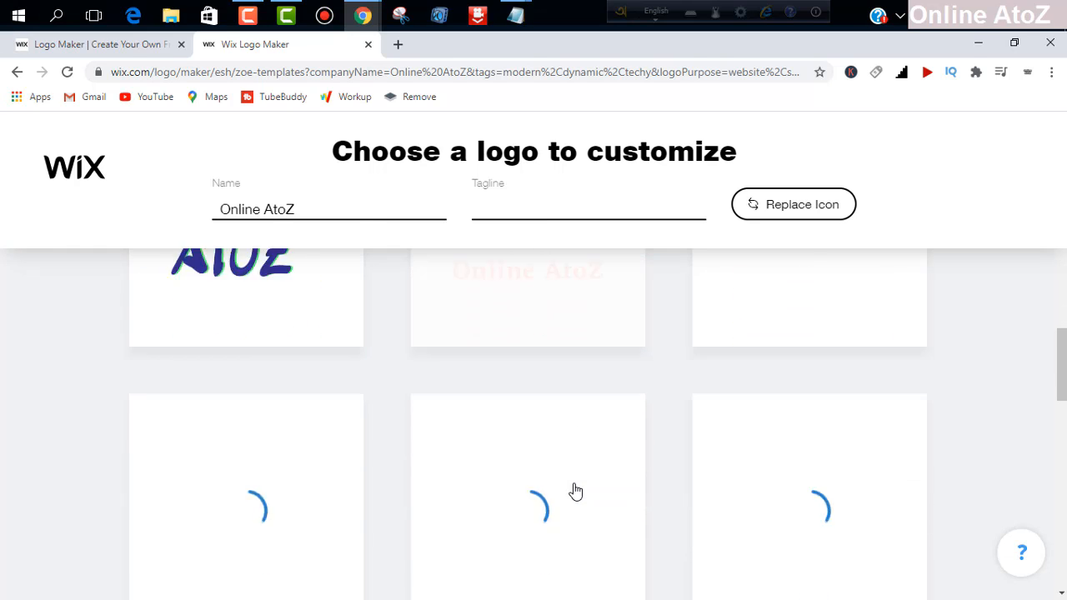
{"action": "scroll", "coordinate": [574, 491], "scroll_direction": "down", "scroll_amount": 1}
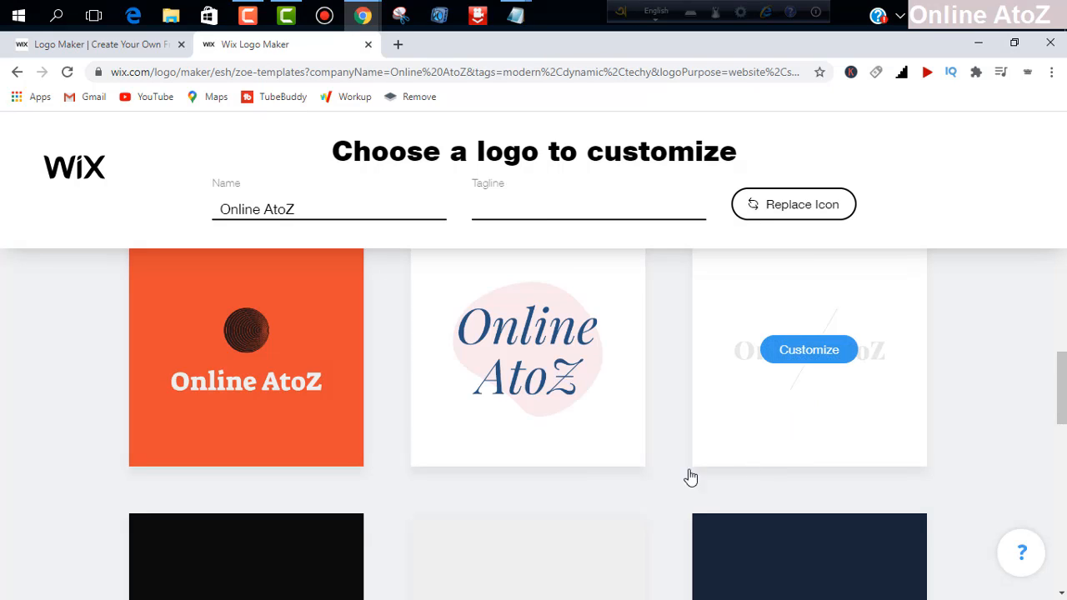
{"action": "scroll", "coordinate": [433, 556], "scroll_direction": "down", "scroll_amount": 3}
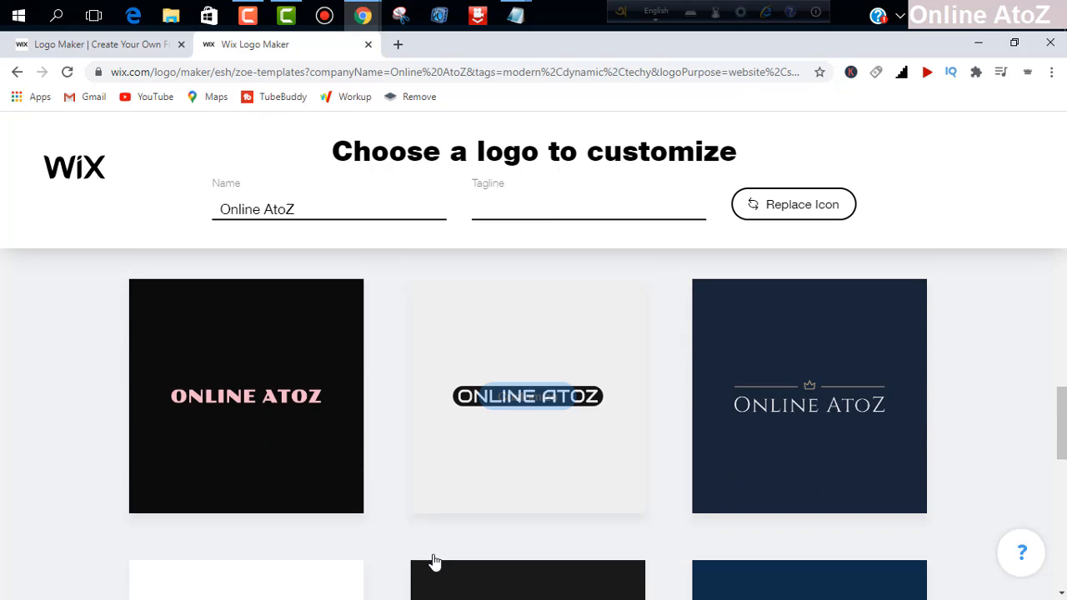
{"action": "scroll", "coordinate": [433, 564], "scroll_direction": "down", "scroll_amount": 1}
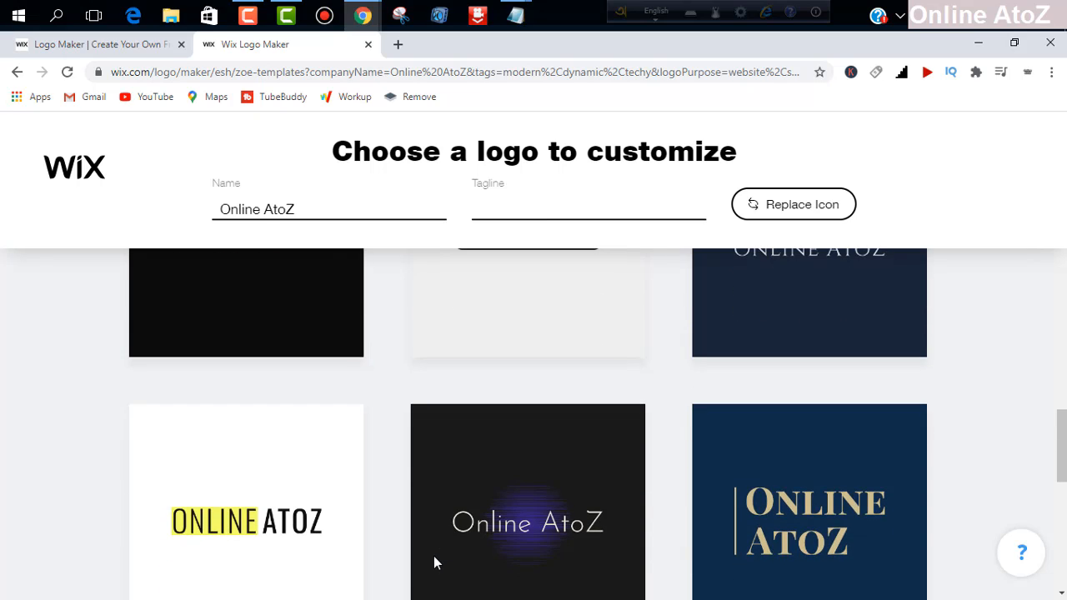
{"action": "scroll", "coordinate": [433, 564], "scroll_direction": "up", "scroll_amount": 2}
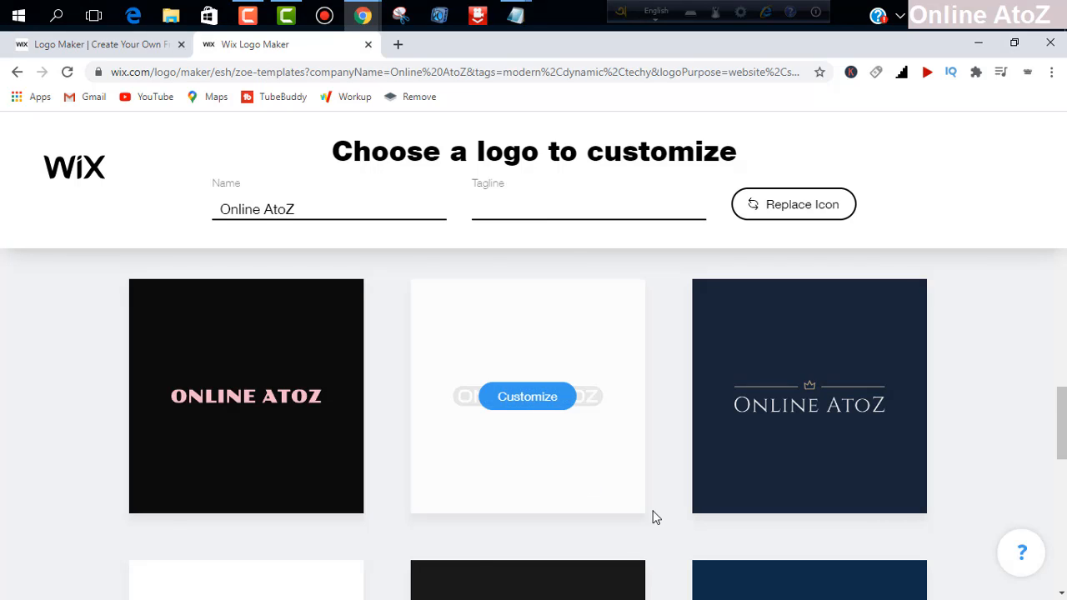
{"action": "scroll", "coordinate": [624, 516], "scroll_direction": "down", "scroll_amount": 2}
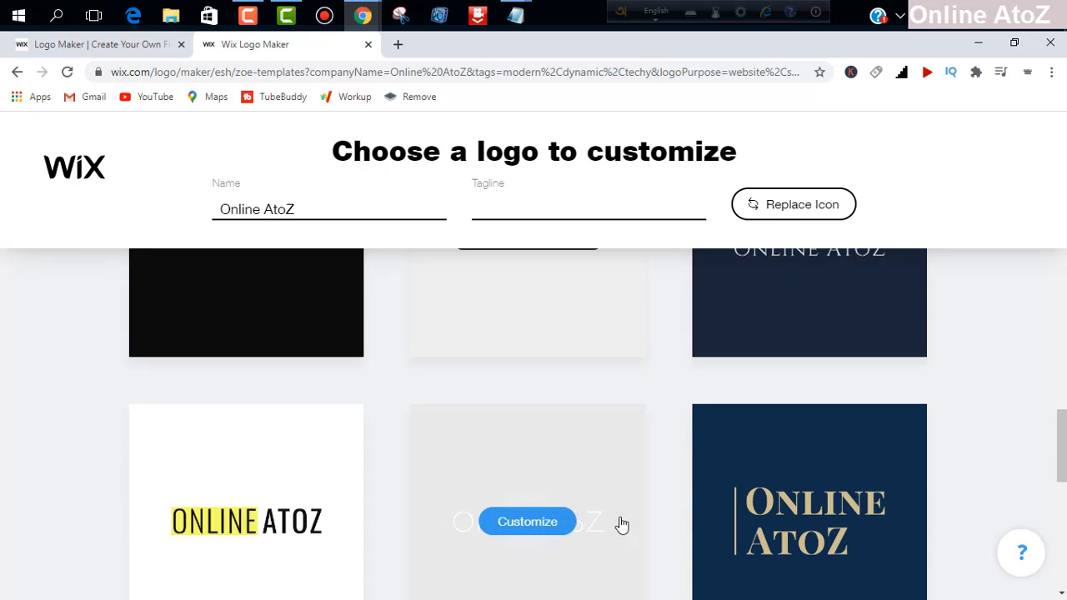
{"action": "scroll", "coordinate": [621, 525], "scroll_direction": "down", "scroll_amount": 1}
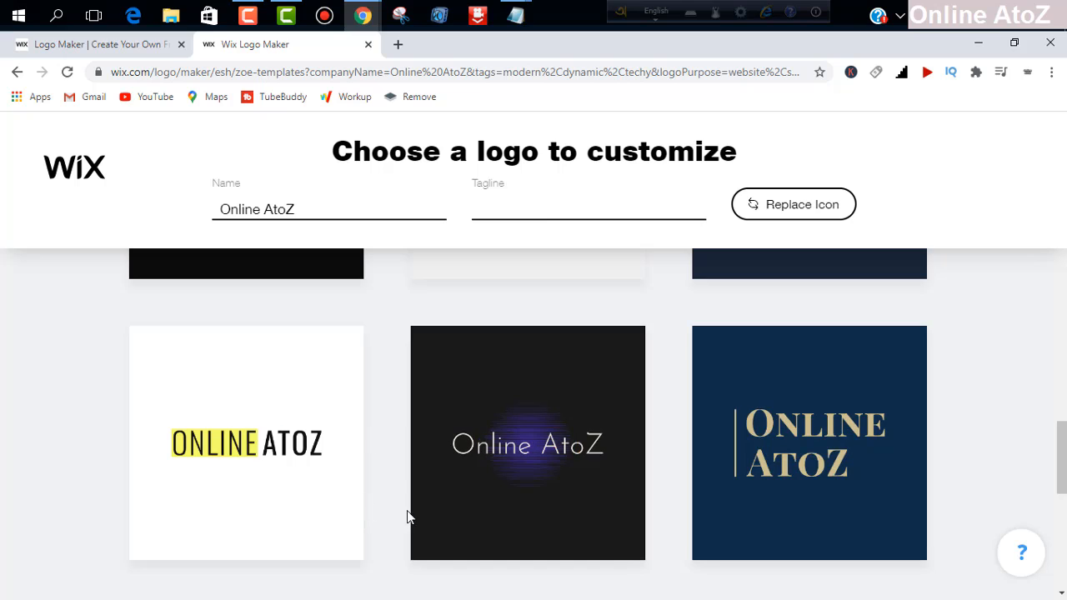
{"action": "scroll", "coordinate": [554, 497], "scroll_direction": "down", "scroll_amount": 5}
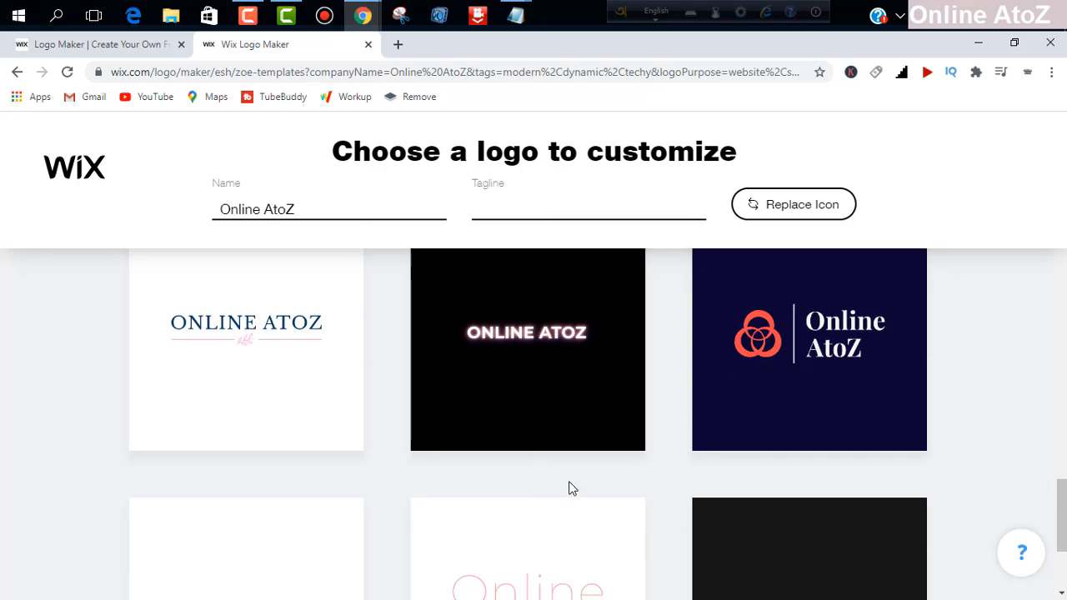
{"action": "scroll", "coordinate": [552, 528], "scroll_direction": "down", "scroll_amount": 3}
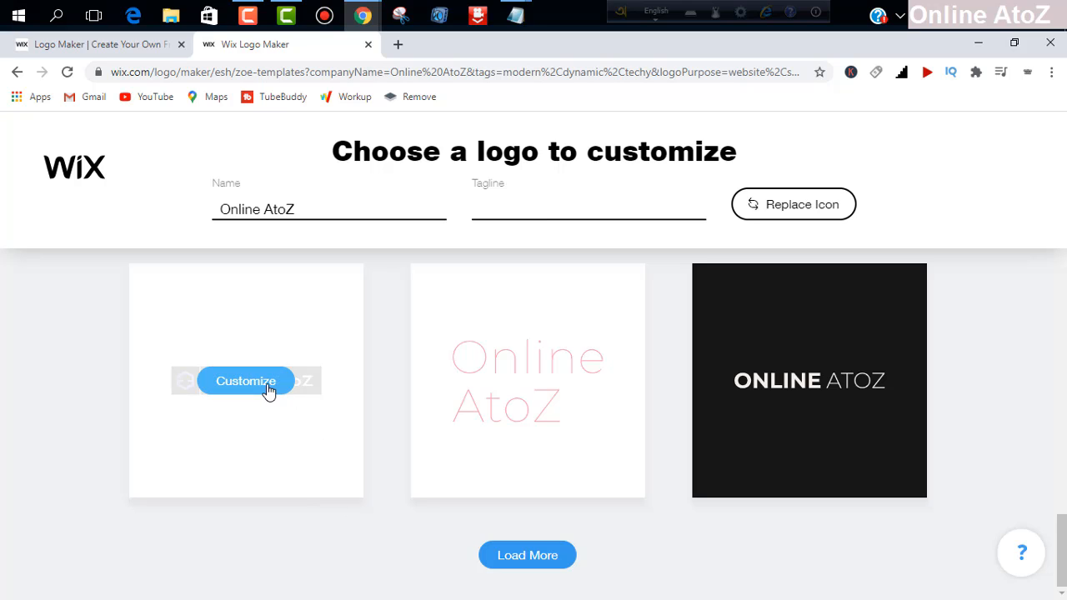
{"action": "left_click", "coordinate": [268, 390]}
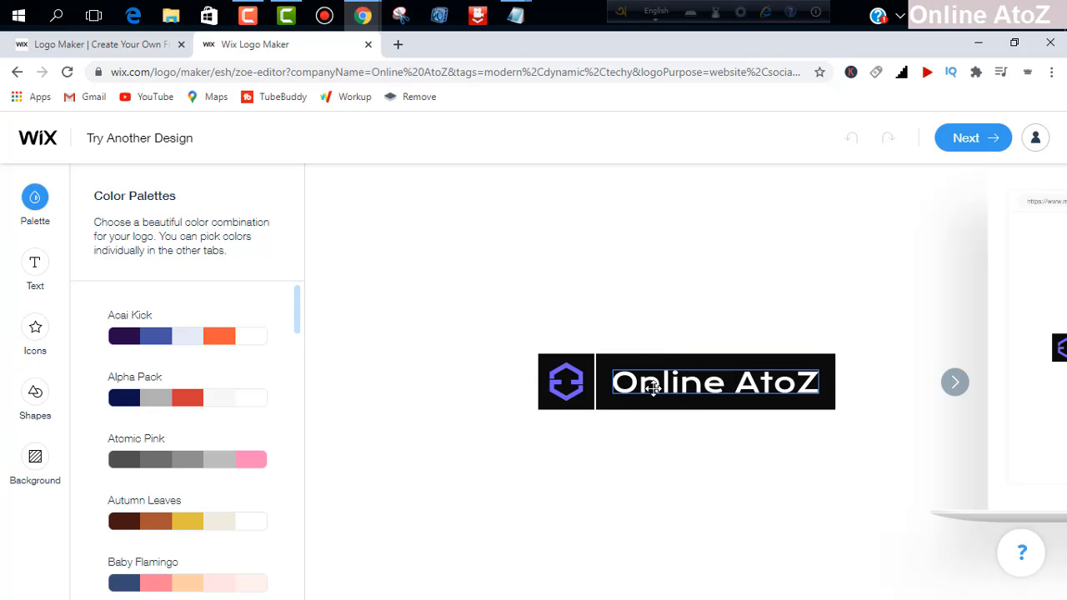
Look through the available fonts for the business name text, from the Lato styles up to the Kanit styles, without changing the font.
{"action": "left_click", "coordinate": [32, 265]}
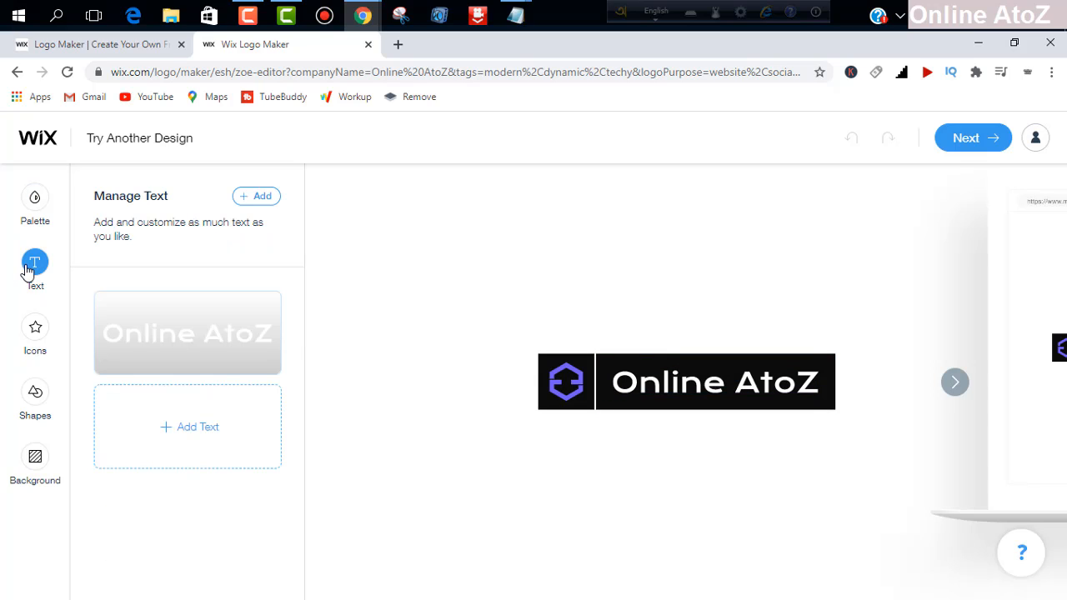
{"action": "mouse_move", "coordinate": [209, 350]}
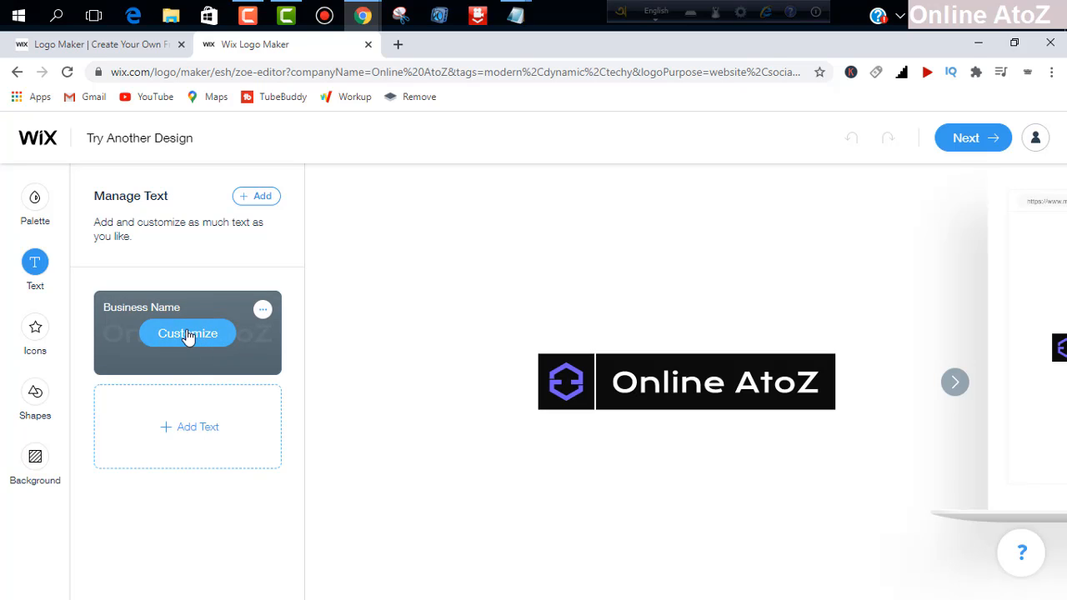
{"action": "left_click", "coordinate": [189, 334]}
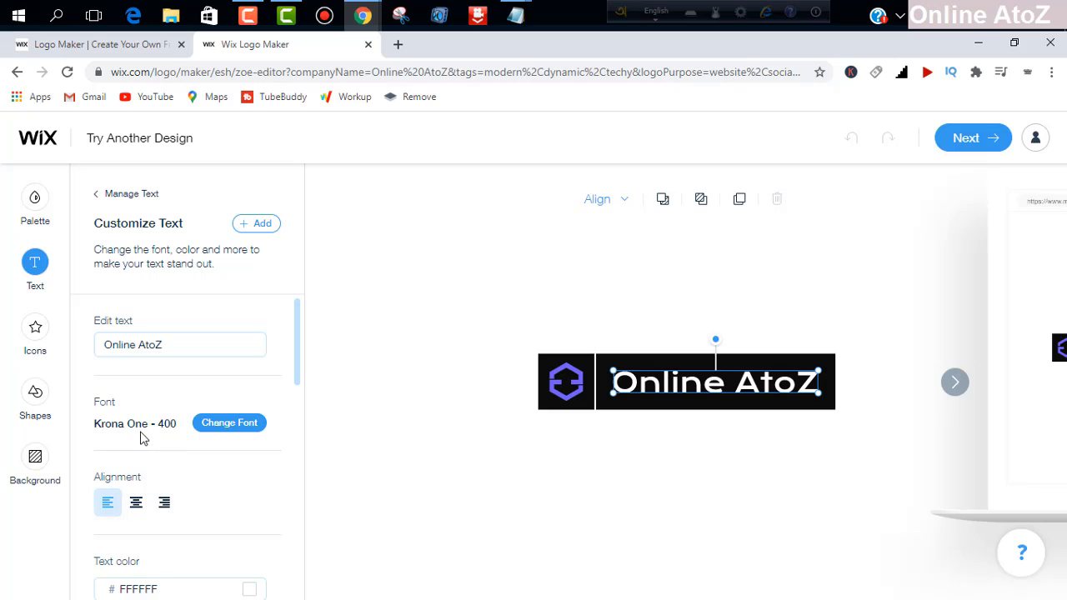
{"action": "left_click", "coordinate": [210, 425]}
{"action": "scroll", "coordinate": [196, 454], "scroll_direction": "down", "scroll_amount": 2}
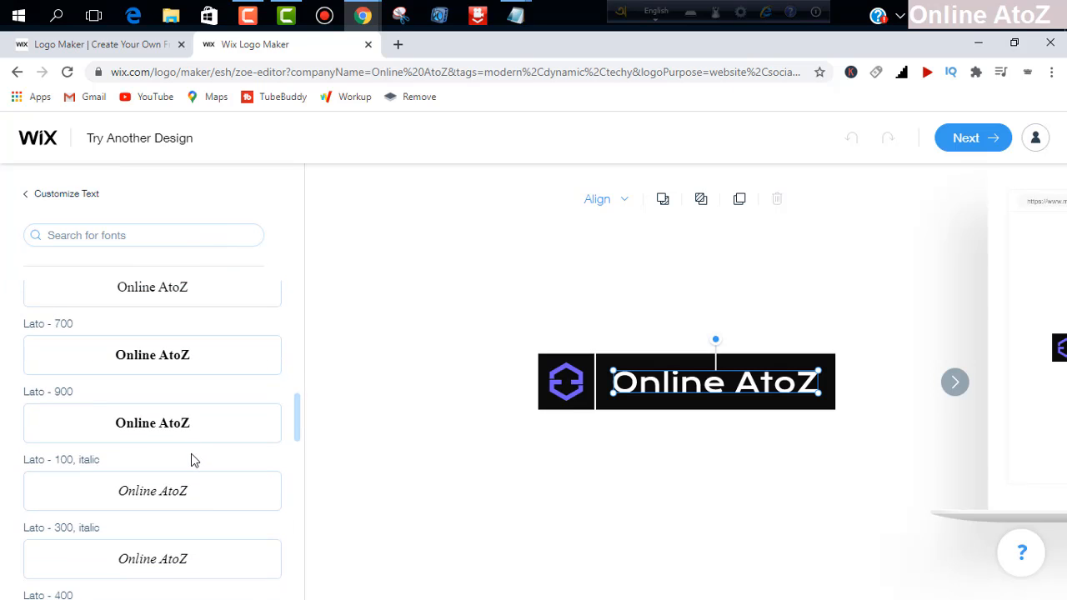
{"action": "scroll", "coordinate": [189, 467], "scroll_direction": "down", "scroll_amount": 2}
{"action": "scroll", "coordinate": [188, 464], "scroll_direction": "up", "scroll_amount": 2}
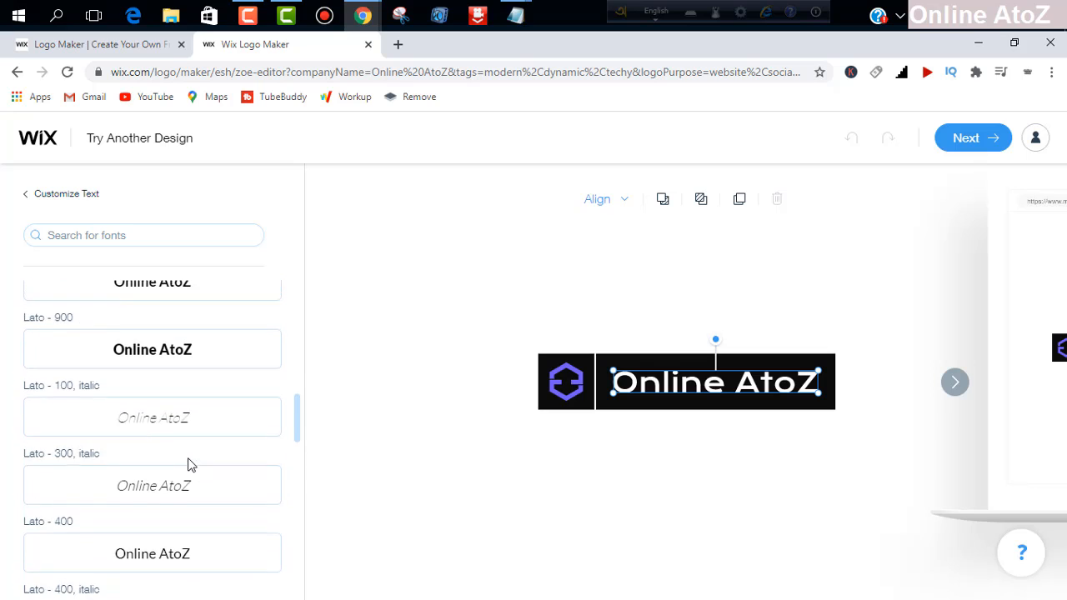
{"action": "scroll", "coordinate": [189, 465], "scroll_direction": "up", "scroll_amount": 3}
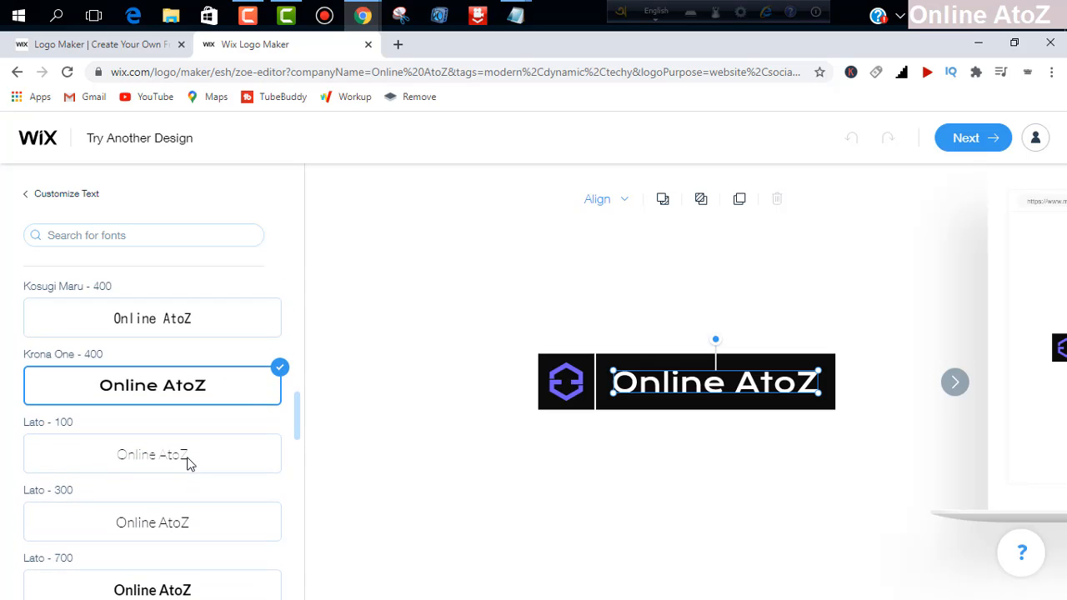
{"action": "scroll", "coordinate": [189, 461], "scroll_direction": "up", "scroll_amount": 3}
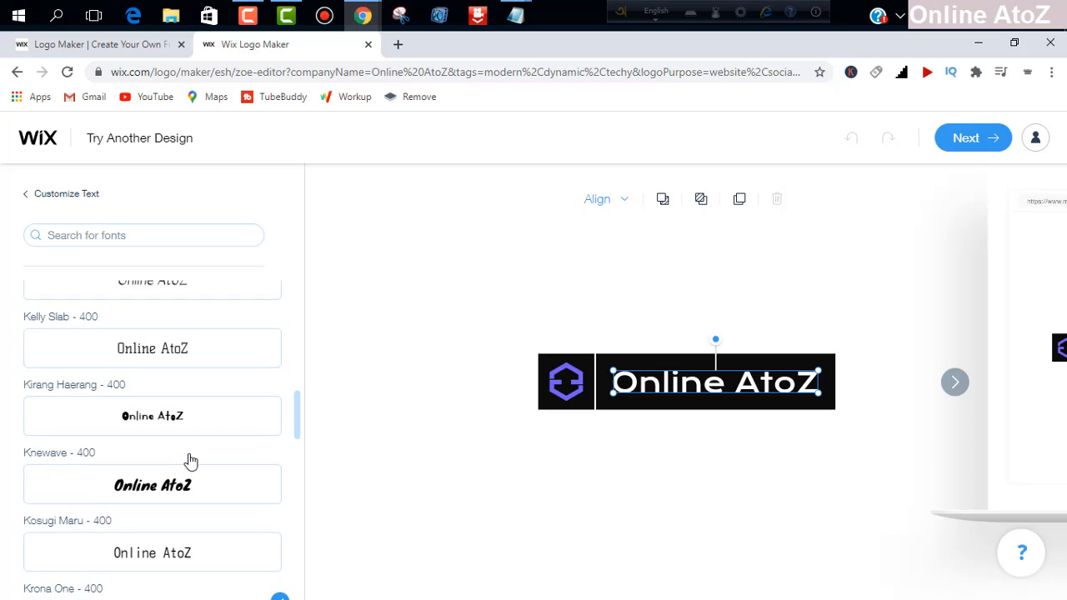
{"action": "scroll", "coordinate": [190, 461], "scroll_direction": "up", "scroll_amount": 5}
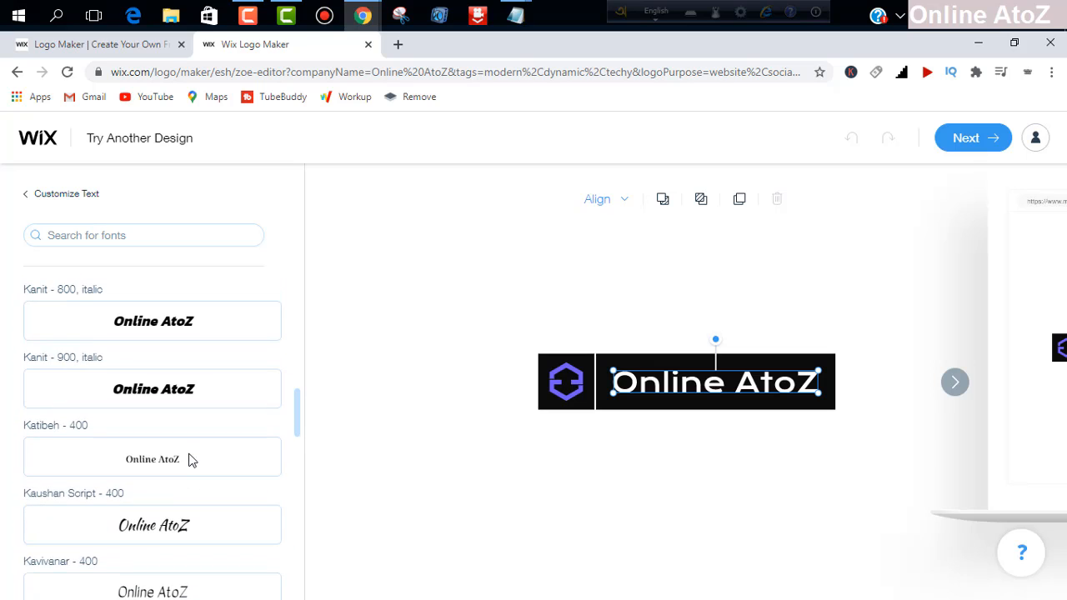
{"action": "scroll", "coordinate": [190, 461], "scroll_direction": "up", "scroll_amount": 2}
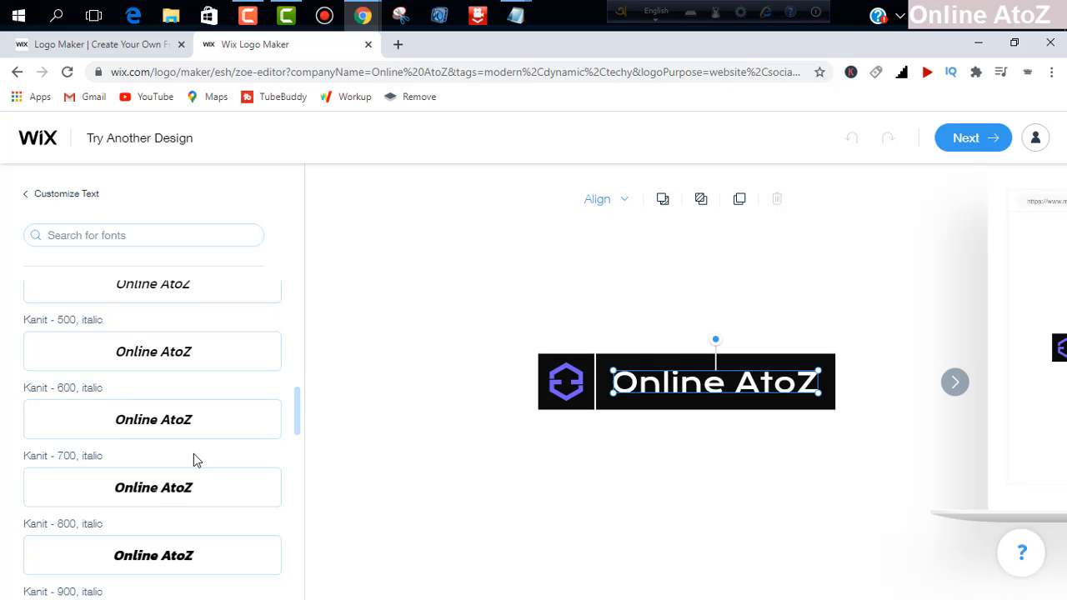
{"action": "scroll", "coordinate": [193, 461], "scroll_direction": "up", "scroll_amount": 5}
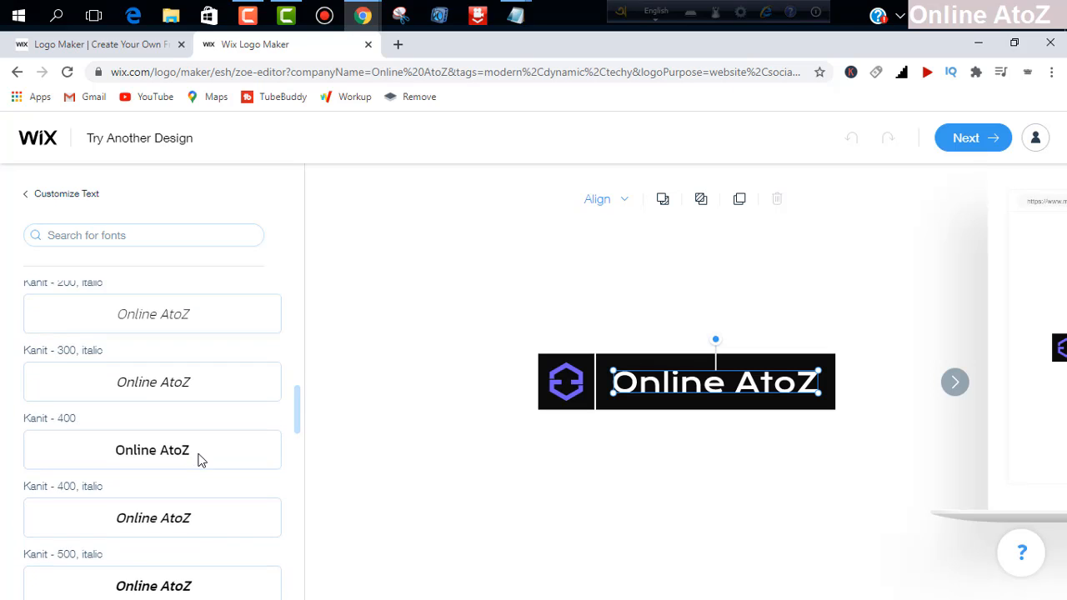
{"action": "left_click", "coordinate": [375, 374]}
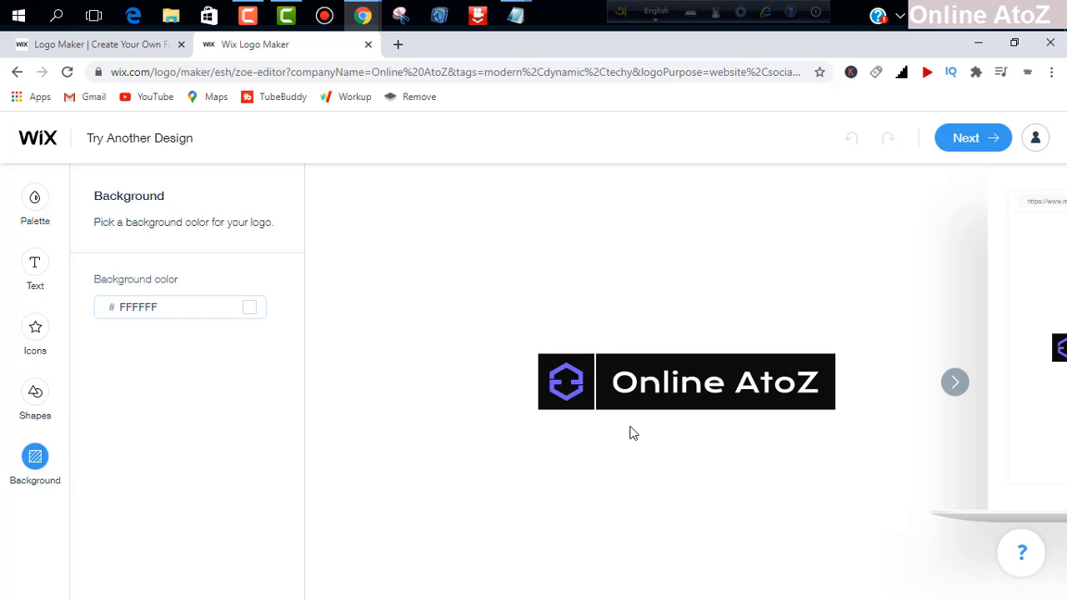
Examine the logo's background color picker and the customization options for the black bar shape behind the name.
{"action": "left_click", "coordinate": [35, 461]}
{"action": "left_click", "coordinate": [248, 310]}
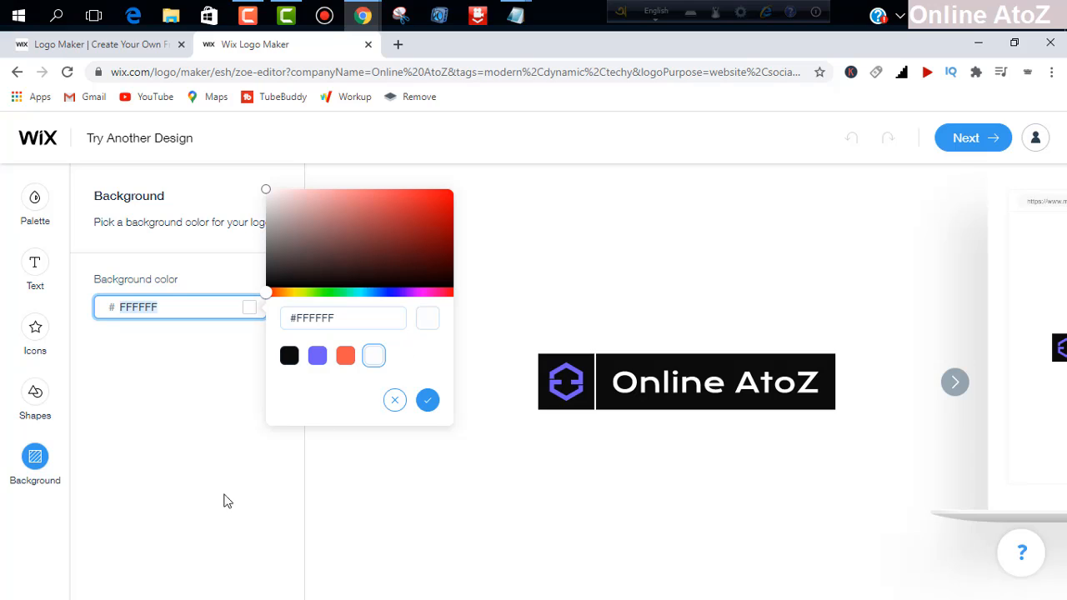
{"action": "left_click", "coordinate": [607, 241]}
{"action": "left_click", "coordinate": [34, 410]}
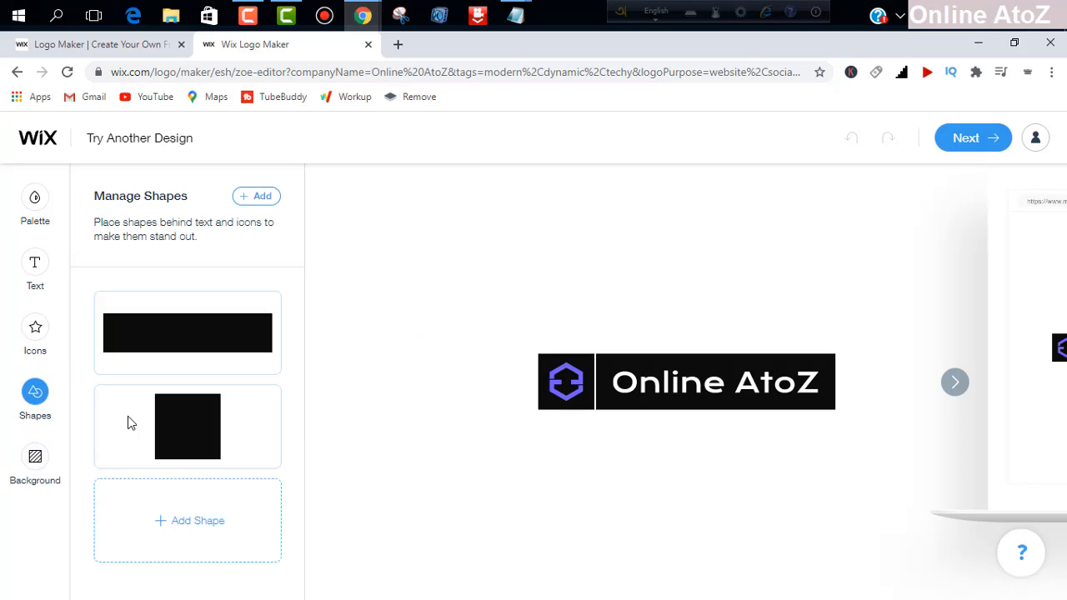
{"action": "mouse_move", "coordinate": [153, 343]}
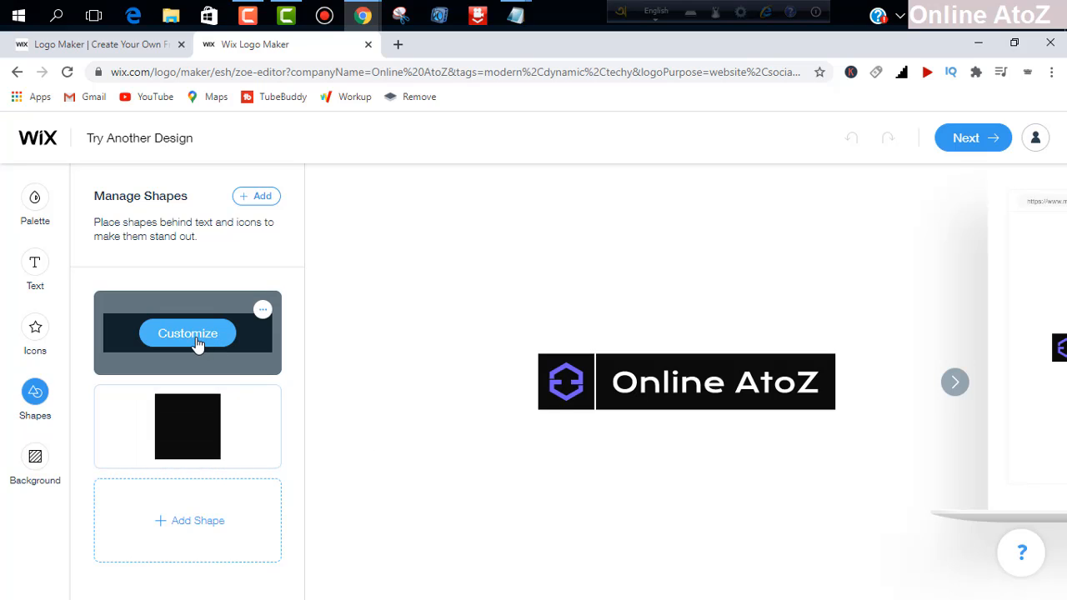
{"action": "left_click", "coordinate": [194, 338]}
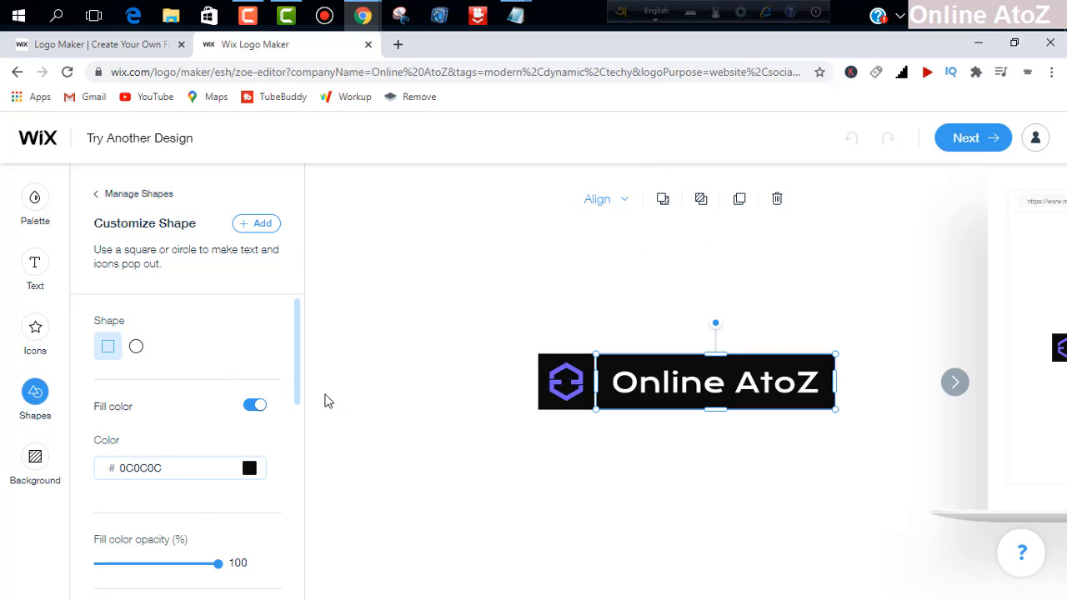
{"action": "left_click", "coordinate": [499, 293]}
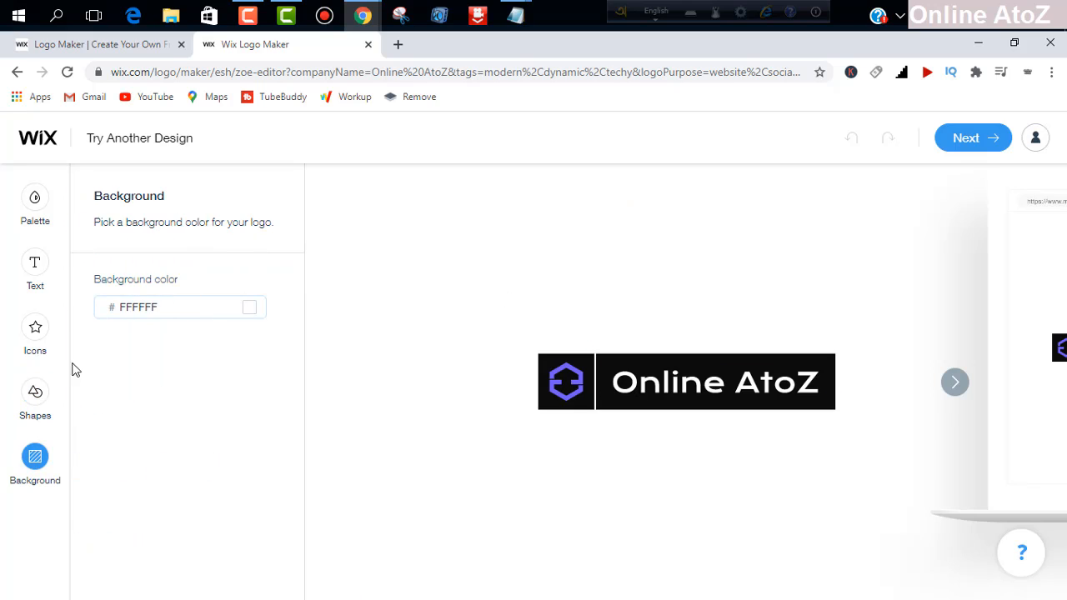
Customize the hexagon icon by setting its color to bright red, FB0000.
{"action": "left_click", "coordinate": [36, 346]}
{"action": "mouse_move", "coordinate": [172, 353]}
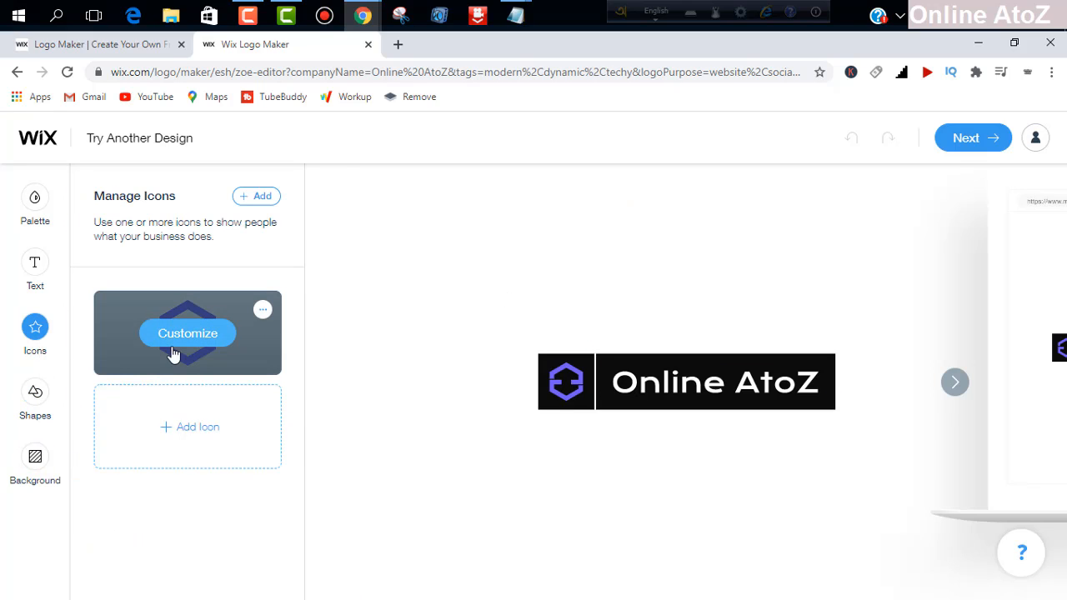
{"action": "left_click", "coordinate": [187, 335]}
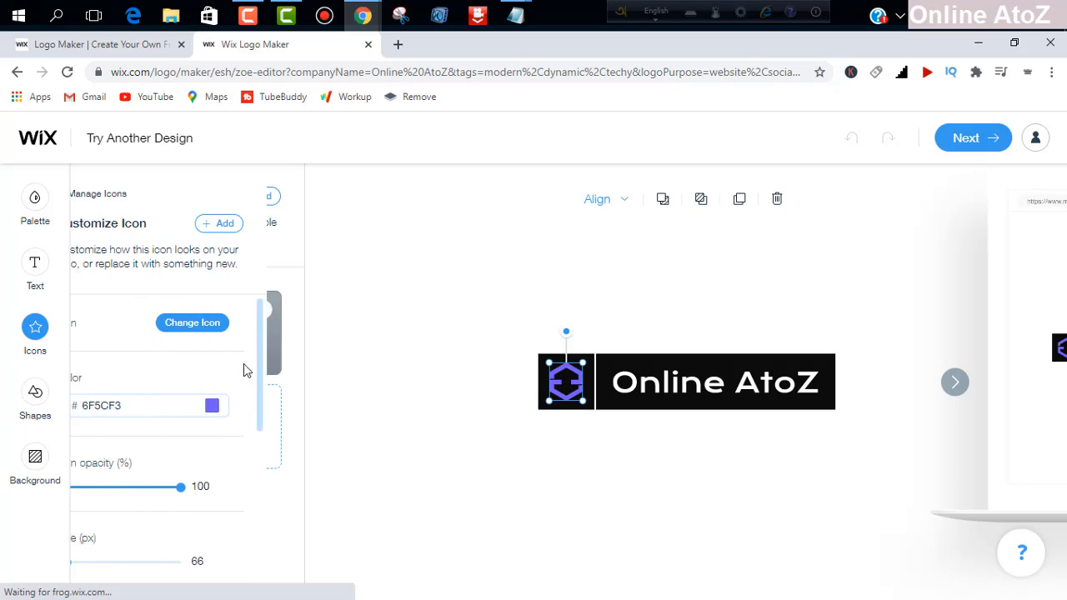
{"action": "left_click", "coordinate": [251, 408]}
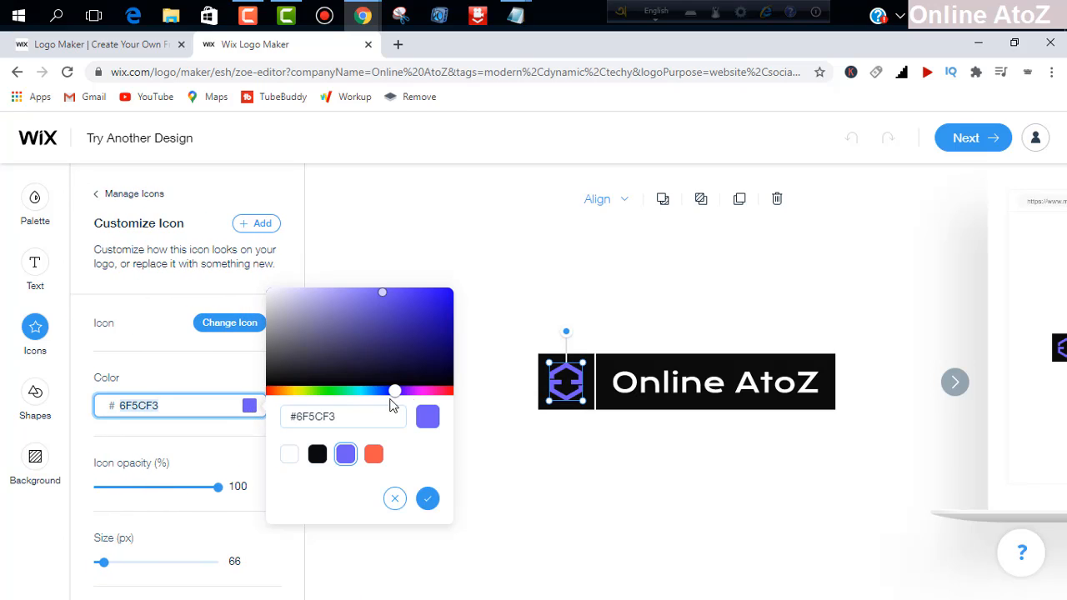
{"action": "left_click", "coordinate": [446, 391]}
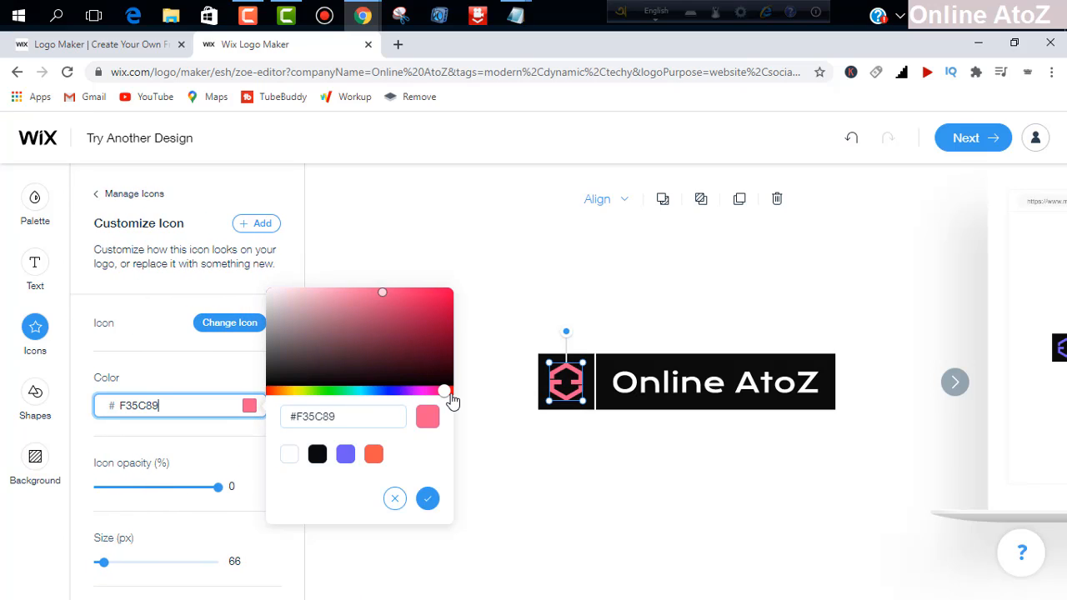
{"action": "left_click", "coordinate": [272, 392]}
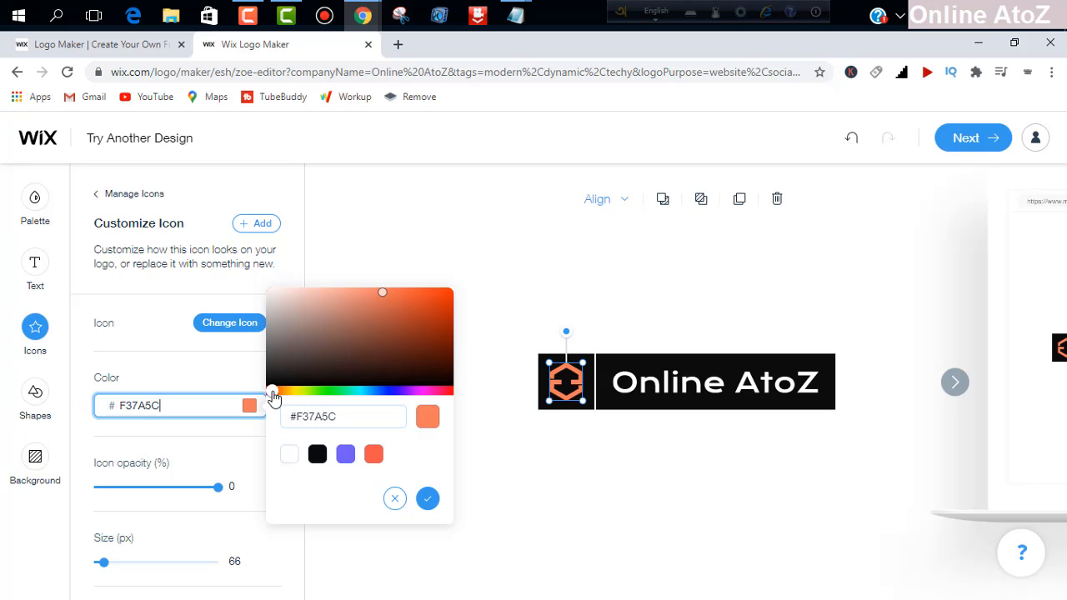
{"action": "left_click_drag", "start_coordinate": [270, 395], "coordinate": [265, 391]}
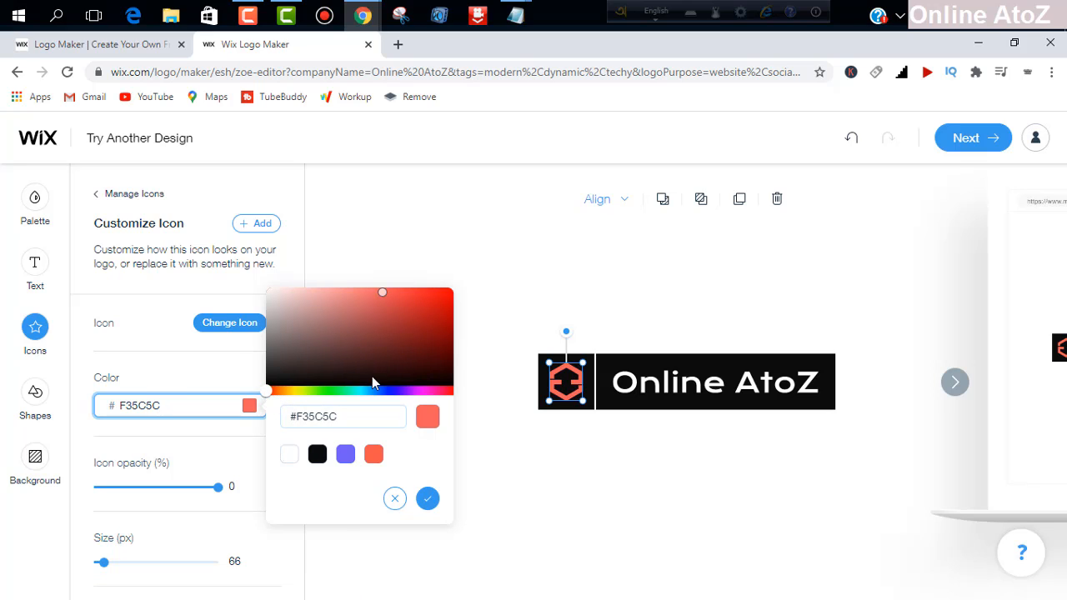
{"action": "left_click", "coordinate": [455, 291]}
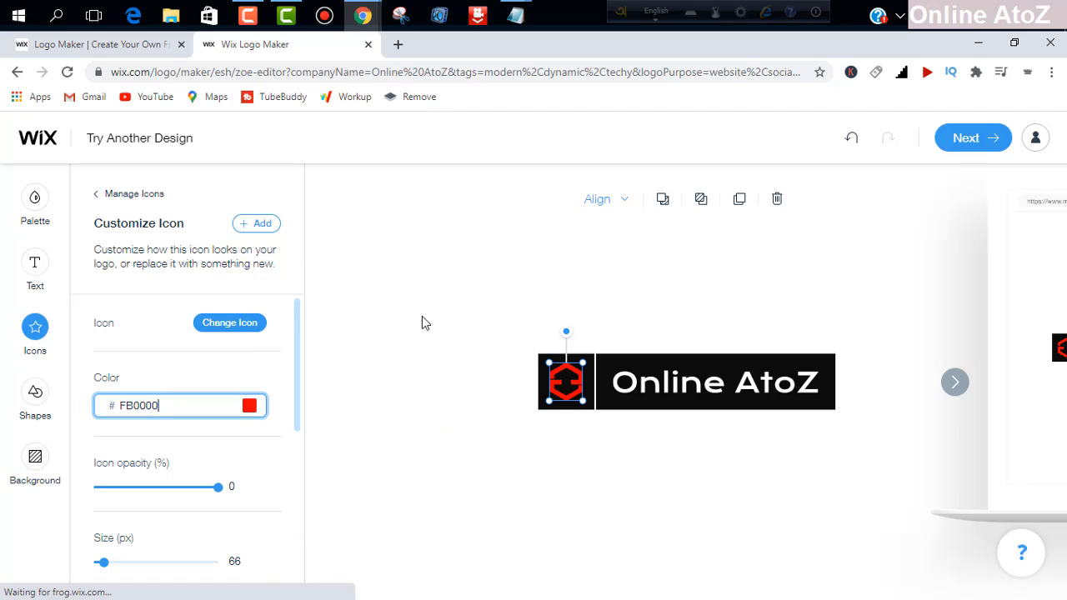
{"action": "left_click", "coordinate": [605, 477]}
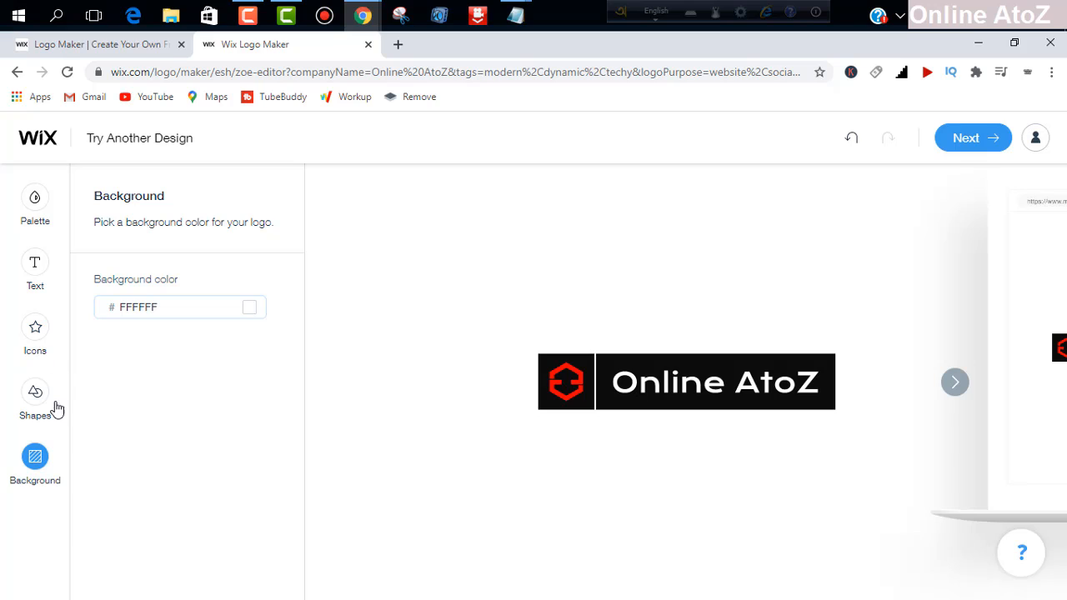
Try the Acai Kick, Atomic Pink, Alpha Pack, Beach Bonfire and Blue Lagoon color palettes on the logo.
{"action": "left_click", "coordinate": [38, 210]}
{"action": "left_click", "coordinate": [126, 338]}
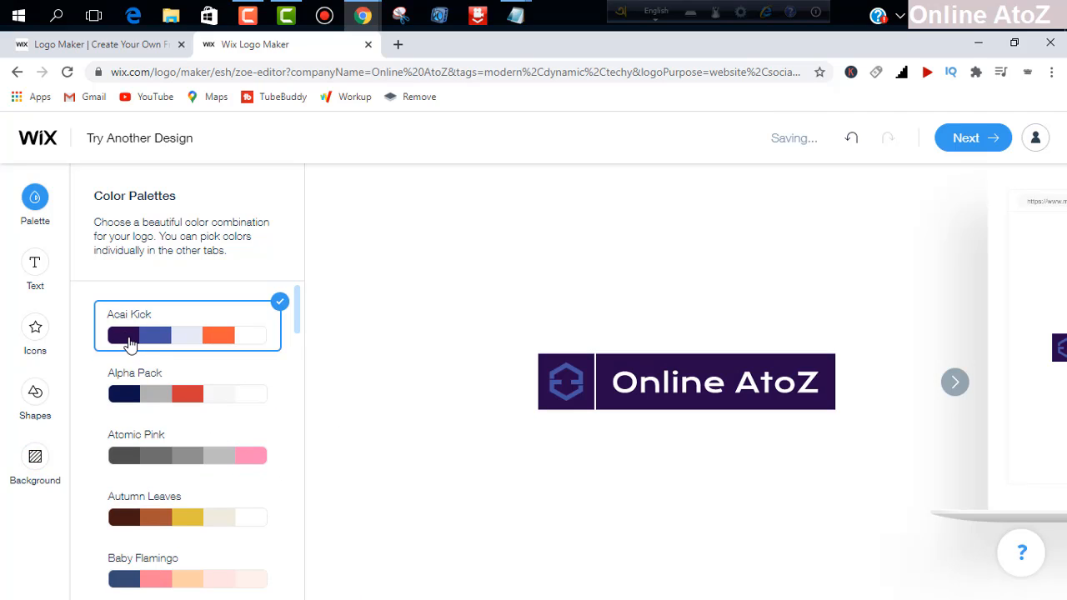
{"action": "left_click", "coordinate": [143, 454]}
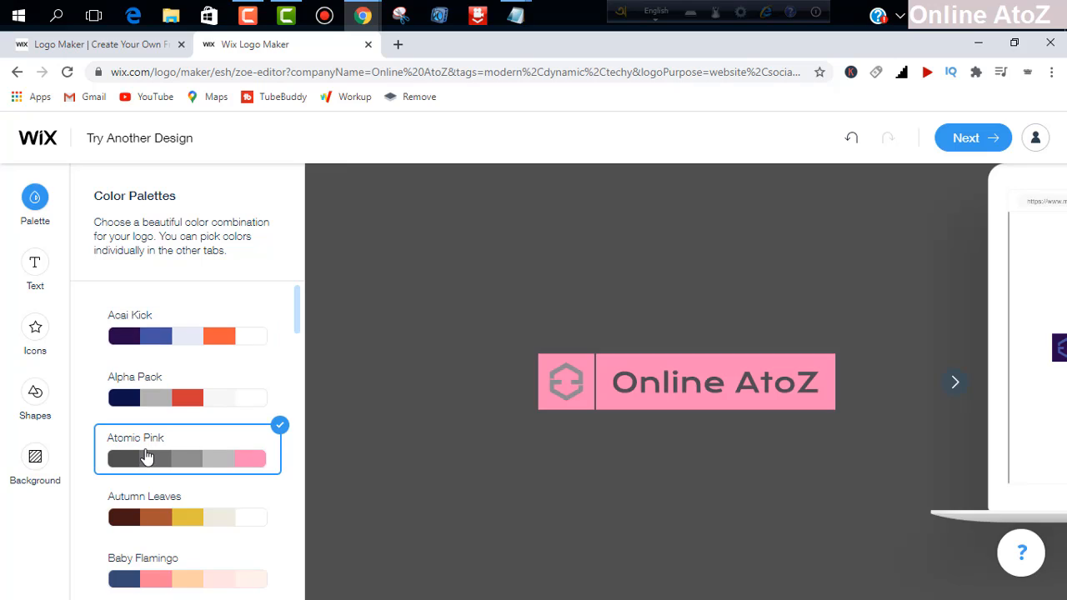
{"action": "left_click", "coordinate": [139, 401]}
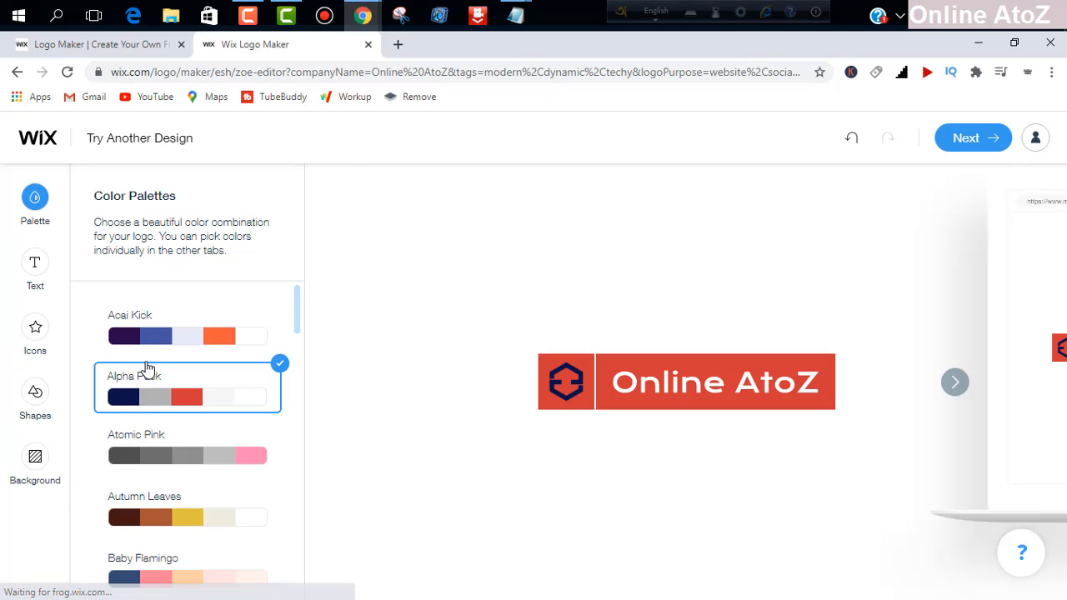
{"action": "scroll", "coordinate": [179, 467], "scroll_direction": "down", "scroll_amount": 4}
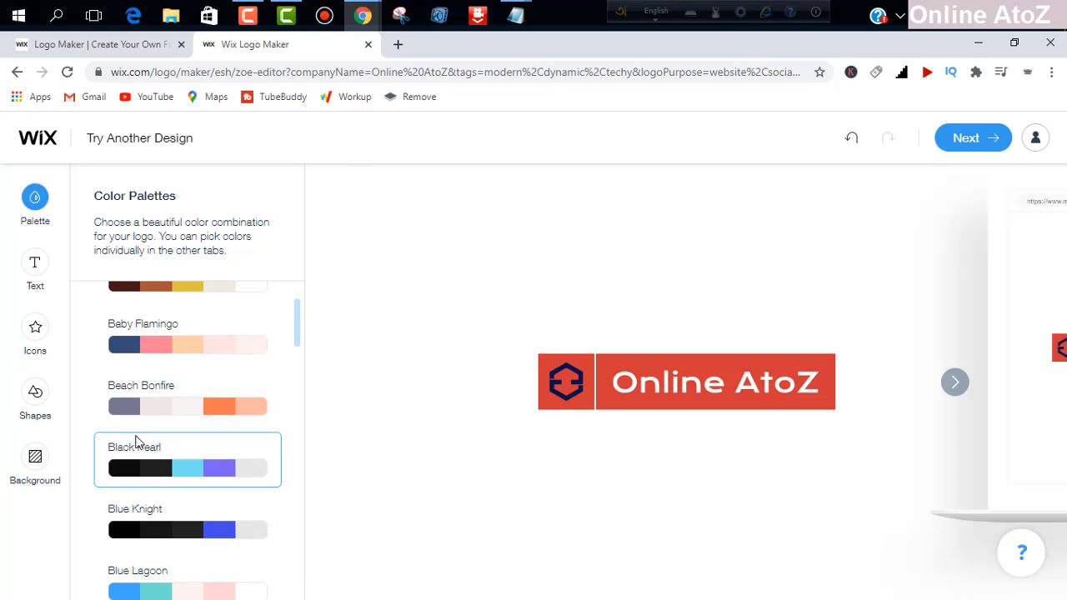
{"action": "left_click", "coordinate": [136, 408]}
{"action": "scroll", "coordinate": [144, 451], "scroll_direction": "down", "scroll_amount": 2}
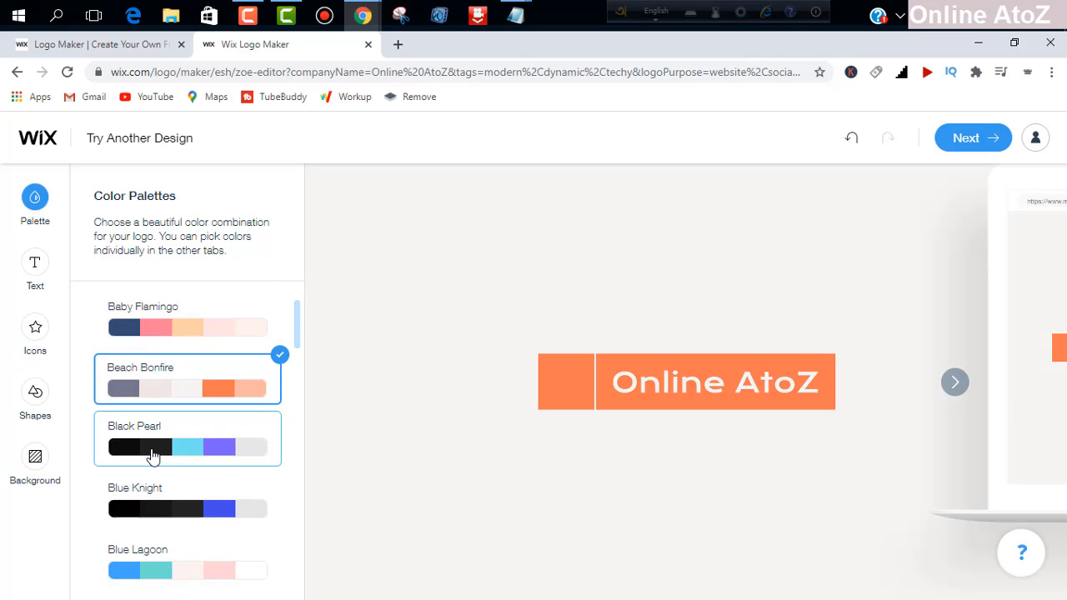
{"action": "left_click", "coordinate": [145, 434]}
{"action": "scroll", "coordinate": [148, 437], "scroll_direction": "down", "scroll_amount": 2}
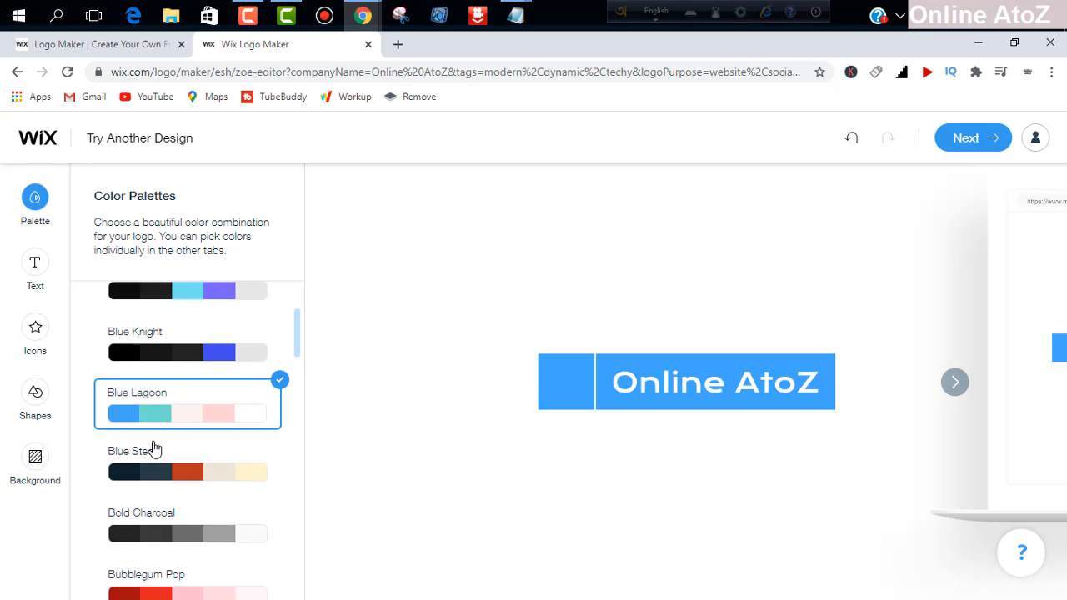
Apply the Acai Kick color palette to the whole logo.
{"action": "scroll", "coordinate": [152, 446], "scroll_direction": "up", "scroll_amount": 1}
{"action": "scroll", "coordinate": [154, 448], "scroll_direction": "up", "scroll_amount": 7}
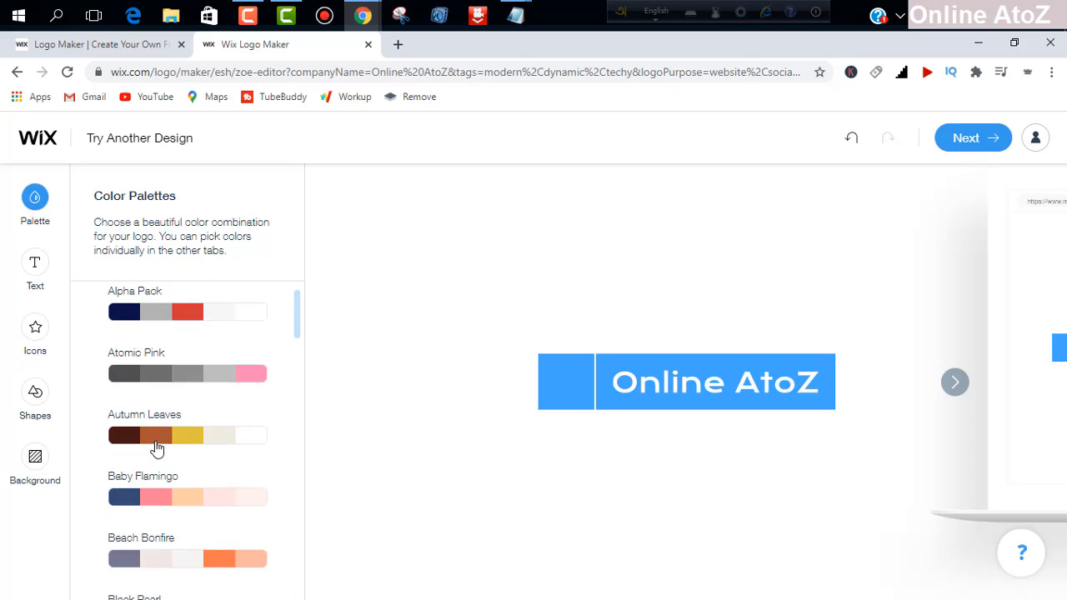
{"action": "left_click", "coordinate": [165, 337]}
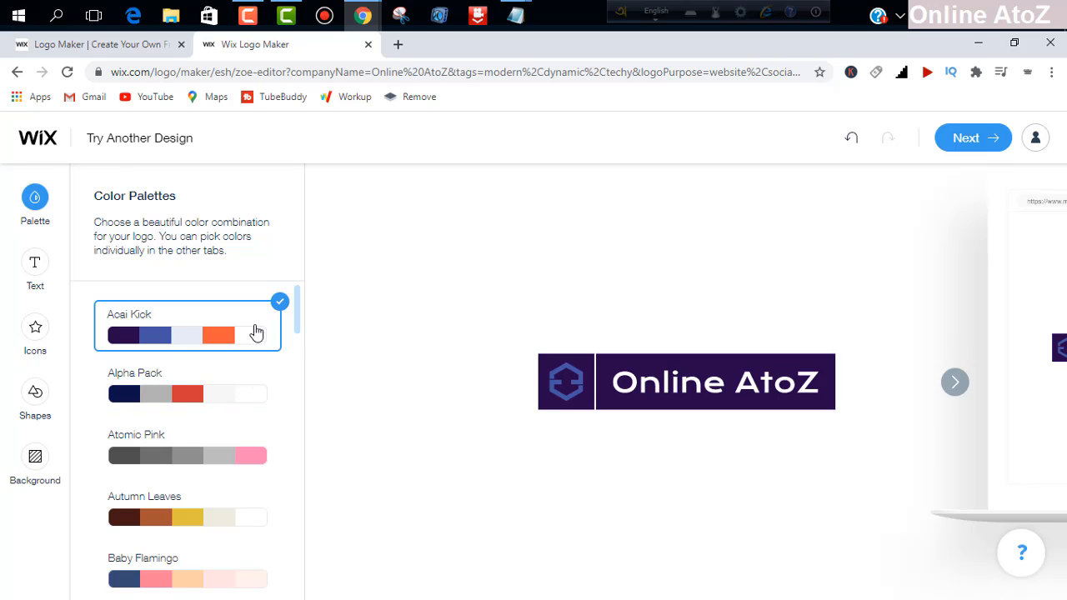
{"action": "scroll", "coordinate": [251, 471], "scroll_direction": "down", "scroll_amount": 3}
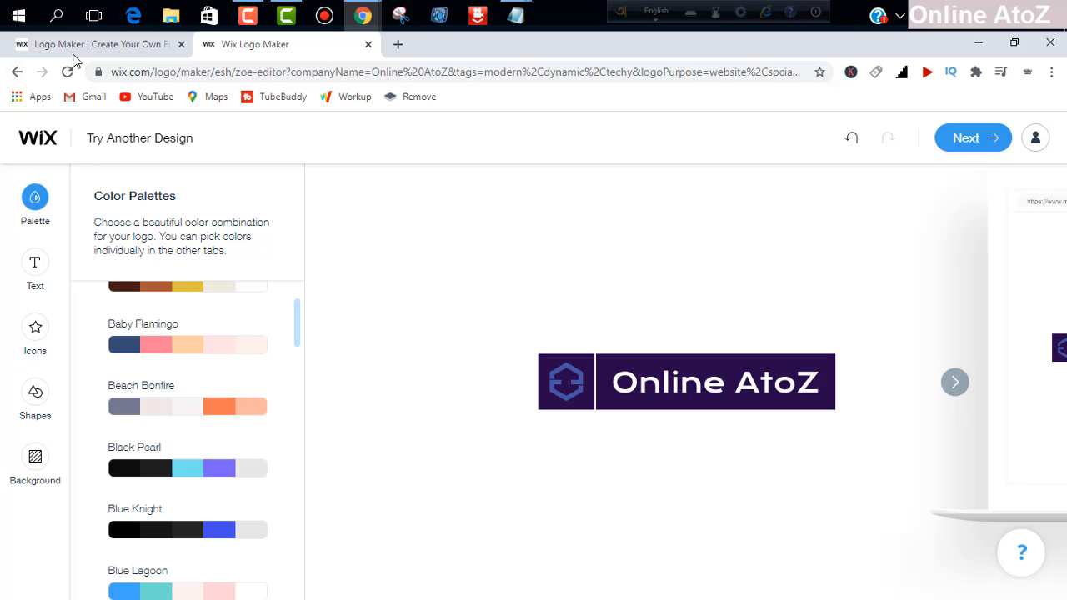
Return to the Logo Maker start page and open the My Logos dashboard of saved designs.
{"action": "left_click", "coordinate": [119, 50]}
{"action": "left_click", "coordinate": [526, 415]}
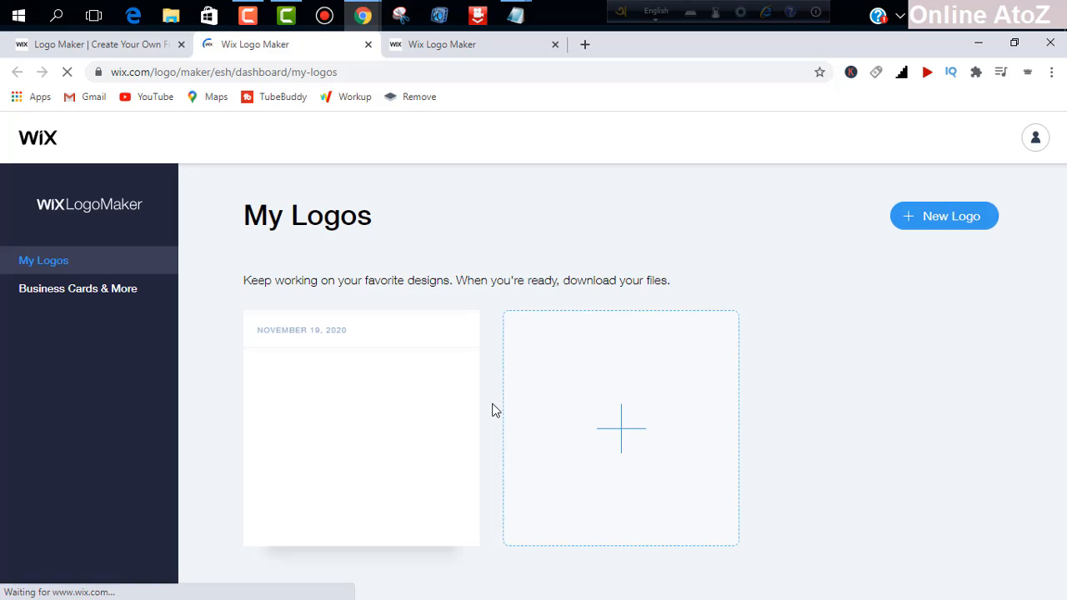
{"action": "mouse_move", "coordinate": [446, 441]}
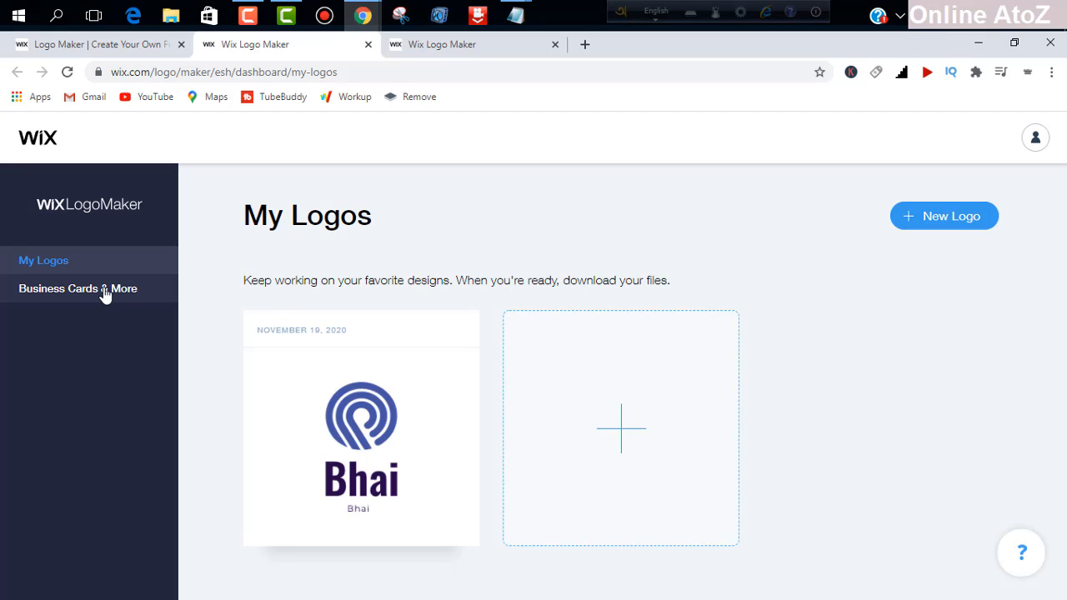
Delete the saved "Bhai" logo from the My Logos dashboard and confirm its permanent removal.
{"action": "left_click", "coordinate": [104, 290]}
{"action": "left_click", "coordinate": [59, 265]}
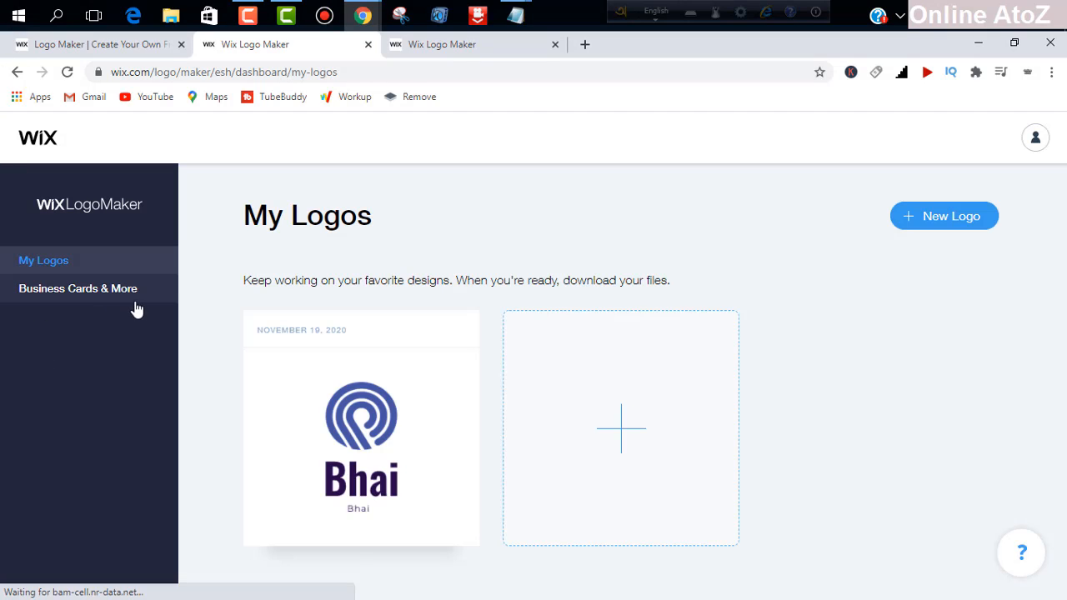
{"action": "mouse_move", "coordinate": [366, 467]}
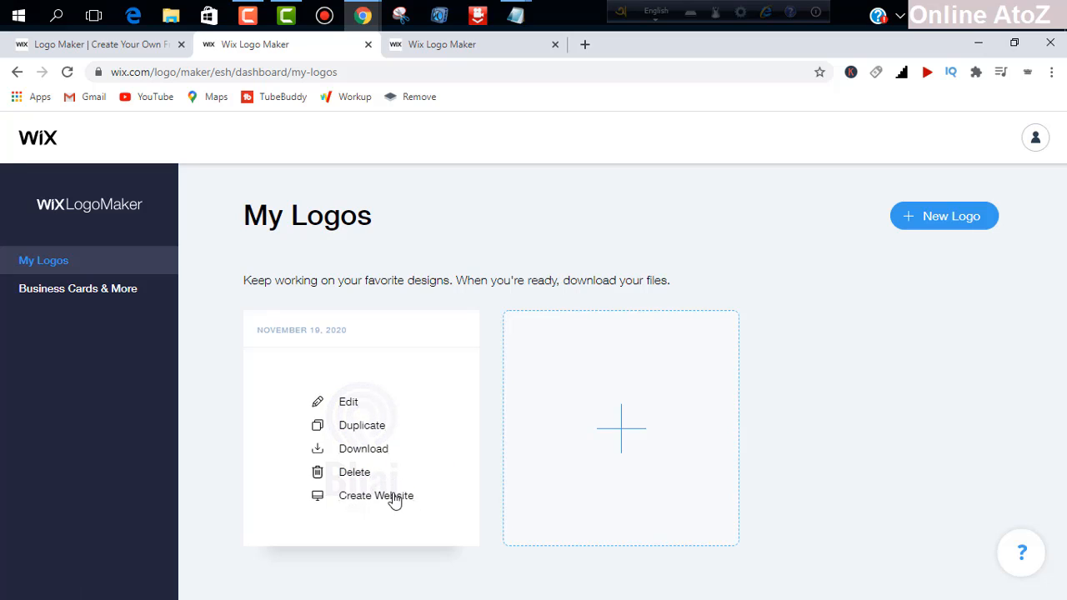
{"action": "left_click", "coordinate": [351, 472]}
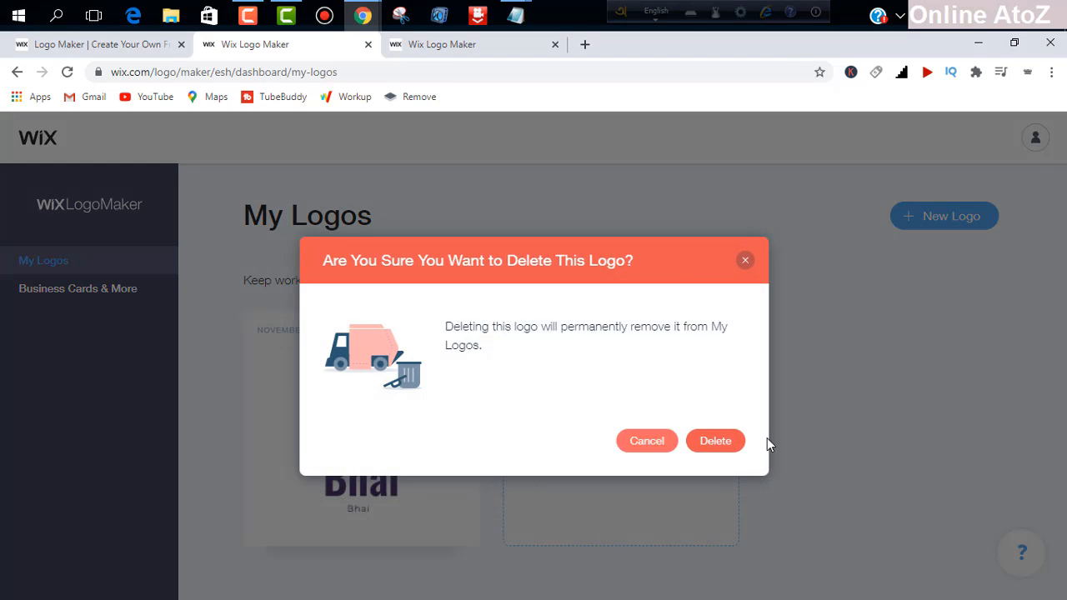
{"action": "left_click", "coordinate": [717, 441]}
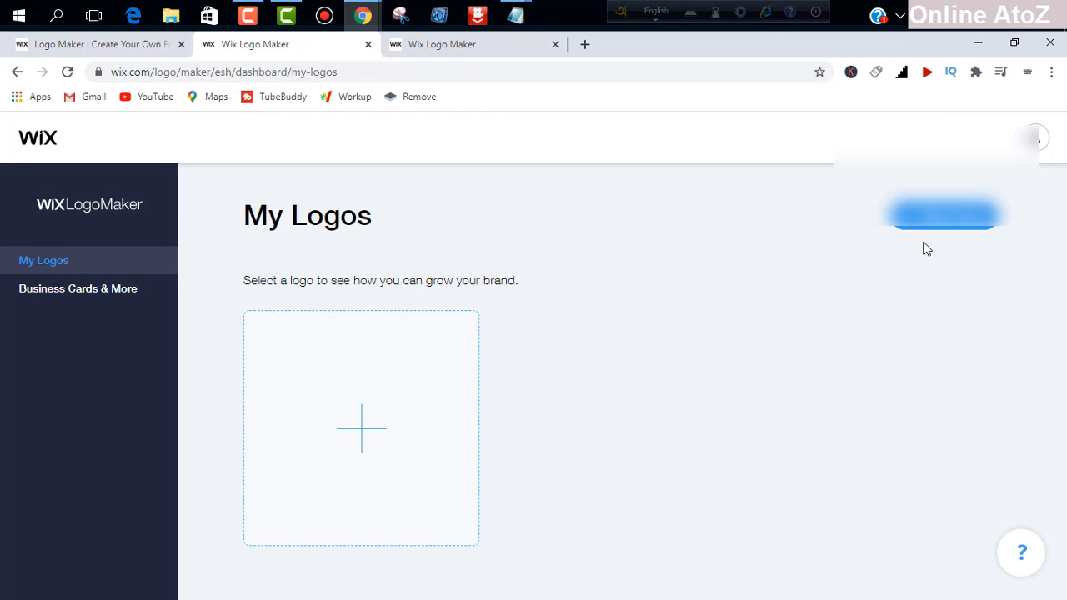
Open My Logos from the account options, and switch back to the Online AtoZ logo editor.
{"action": "left_click", "coordinate": [1035, 138]}
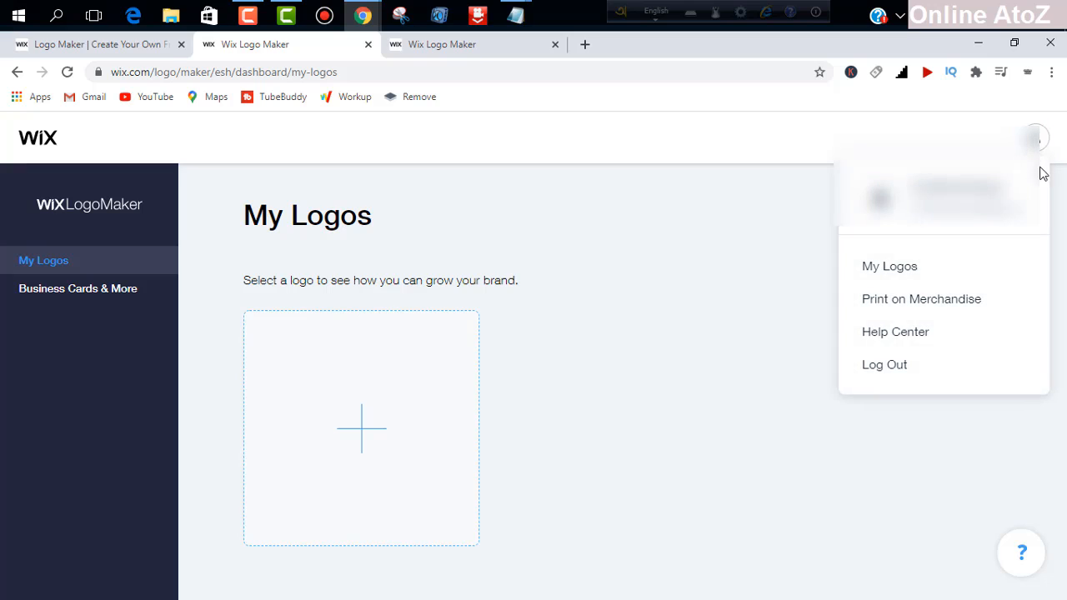
{"action": "left_click", "coordinate": [883, 276]}
{"action": "left_click", "coordinate": [897, 275]}
{"action": "left_click", "coordinate": [460, 45]}
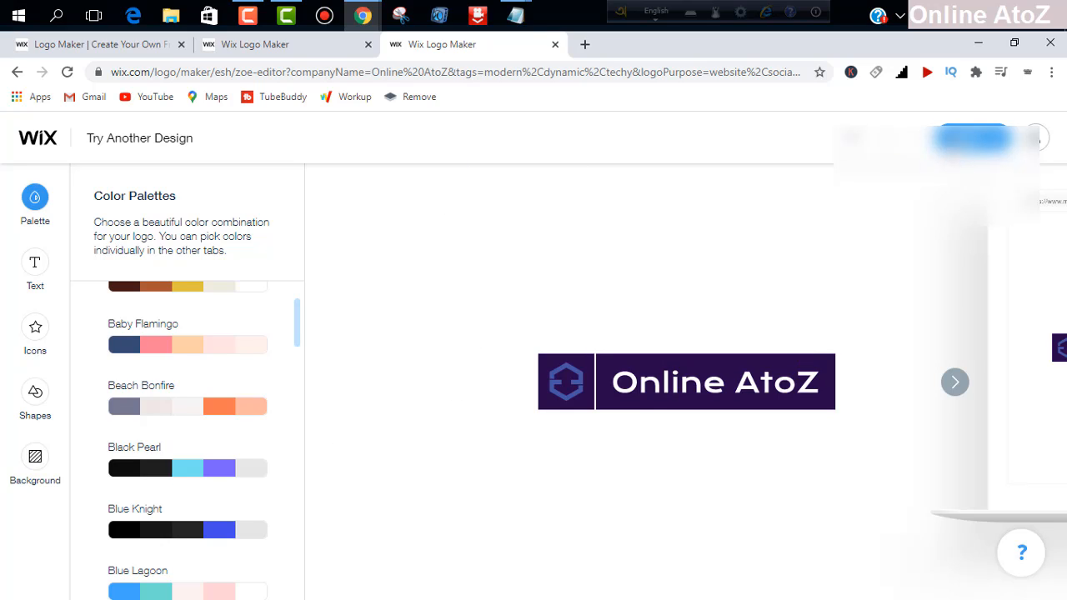
Preview the logo on the website, social media and business card mockups, and try to proceed to the next stage.
{"action": "left_click", "coordinate": [971, 140]}
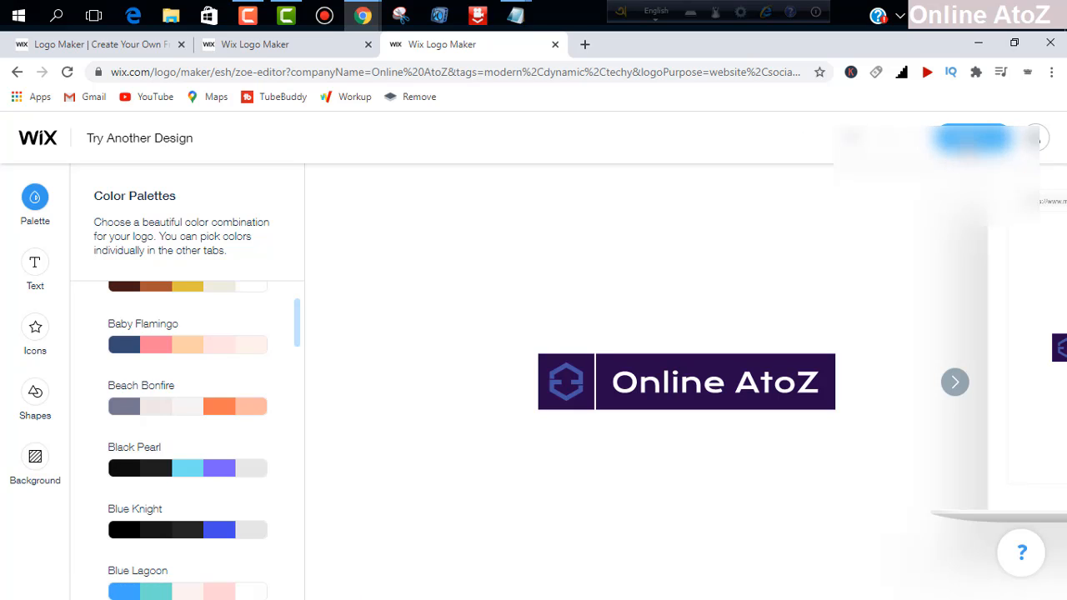
{"action": "left_click", "coordinate": [955, 383]}
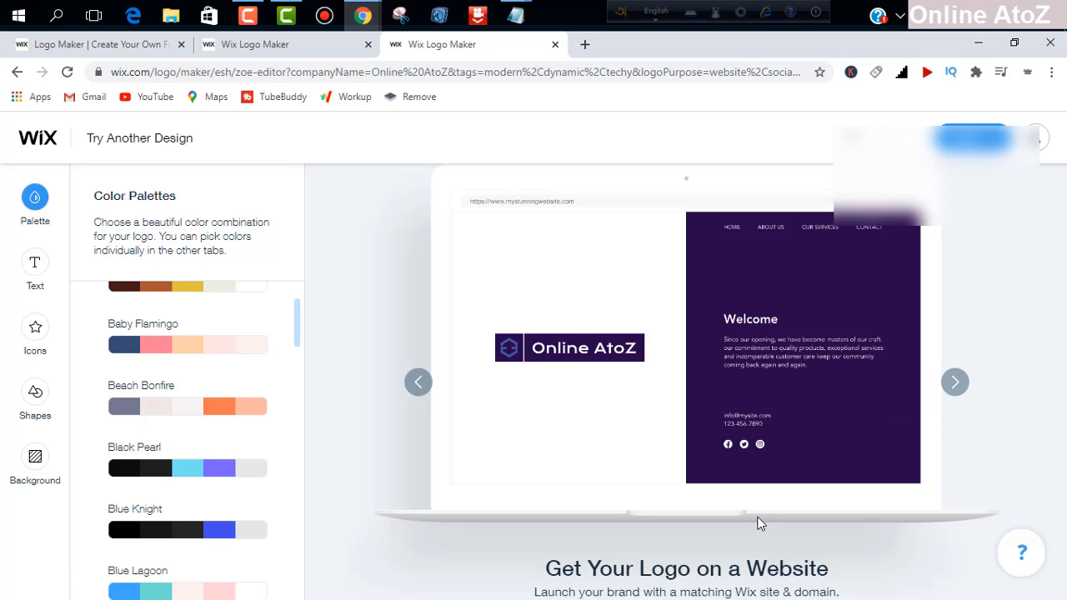
{"action": "left_click", "coordinate": [956, 388]}
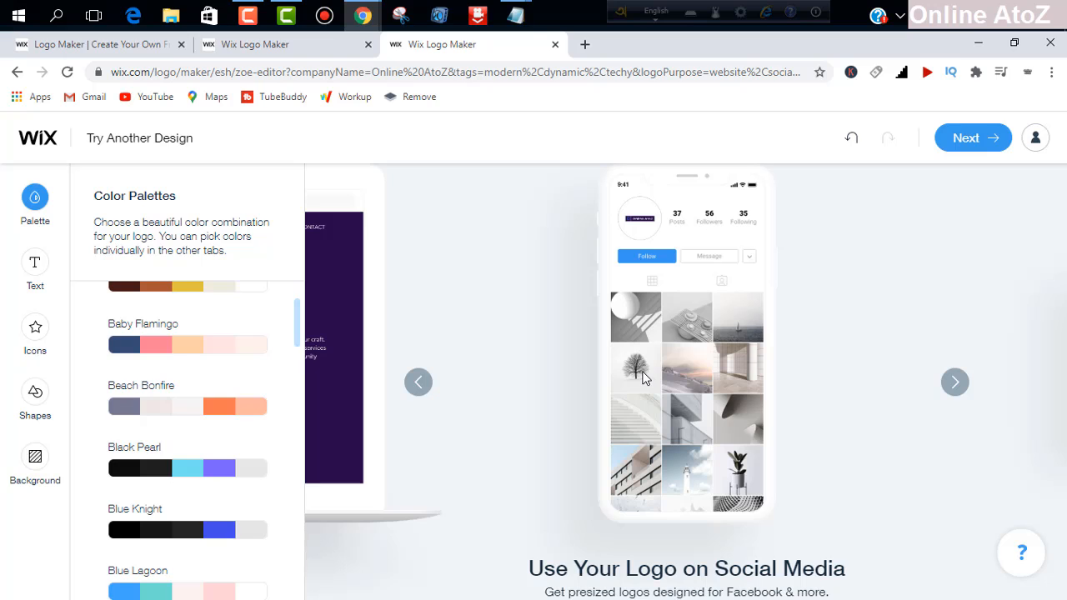
{"action": "left_click", "coordinate": [956, 387]}
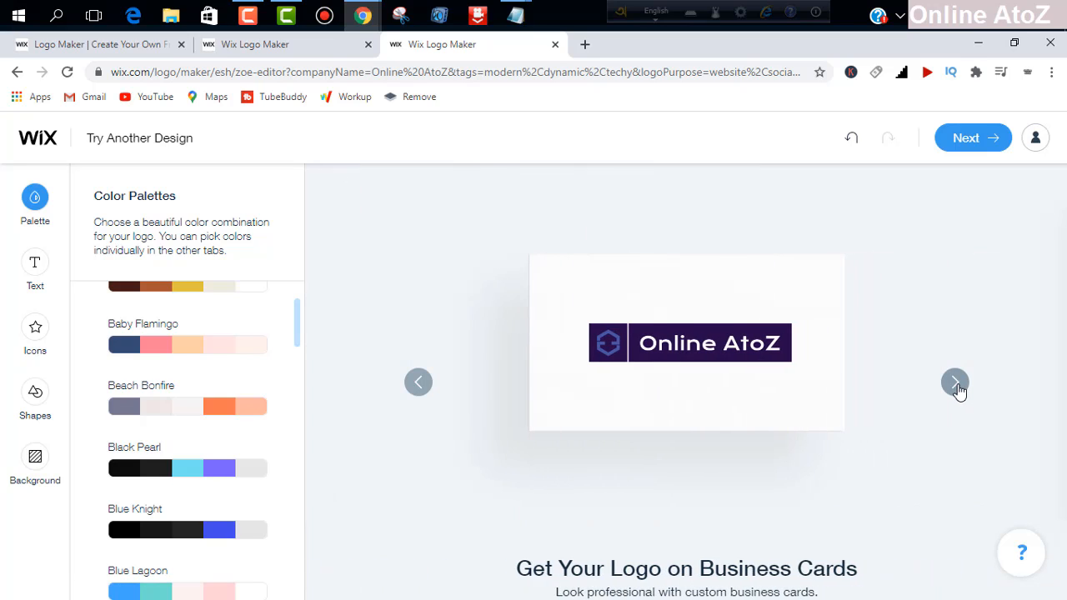
{"action": "left_click", "coordinate": [977, 140]}
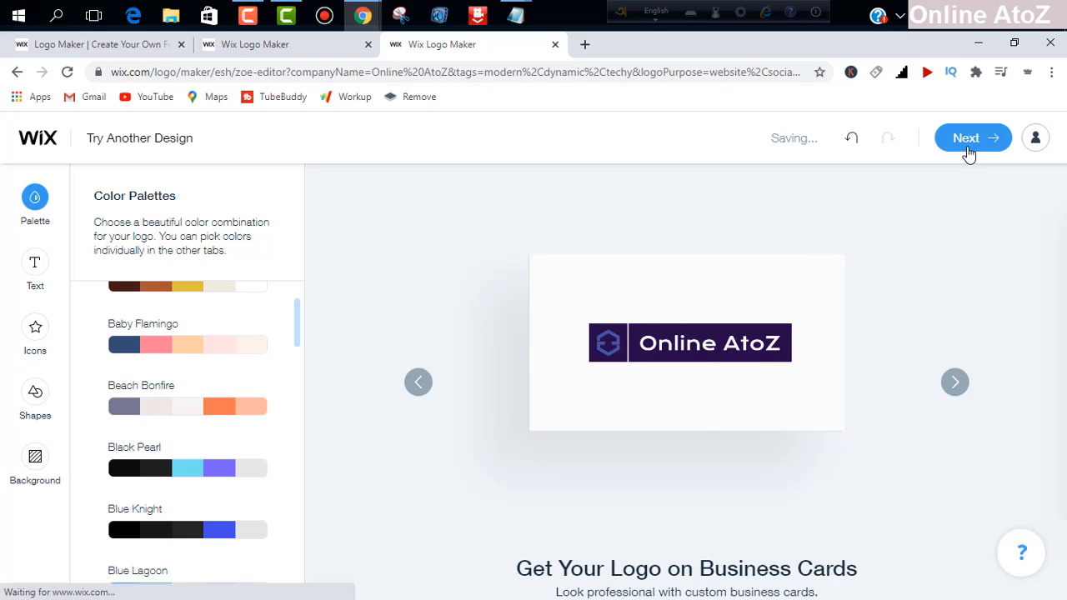
{"action": "left_click", "coordinate": [965, 153]}
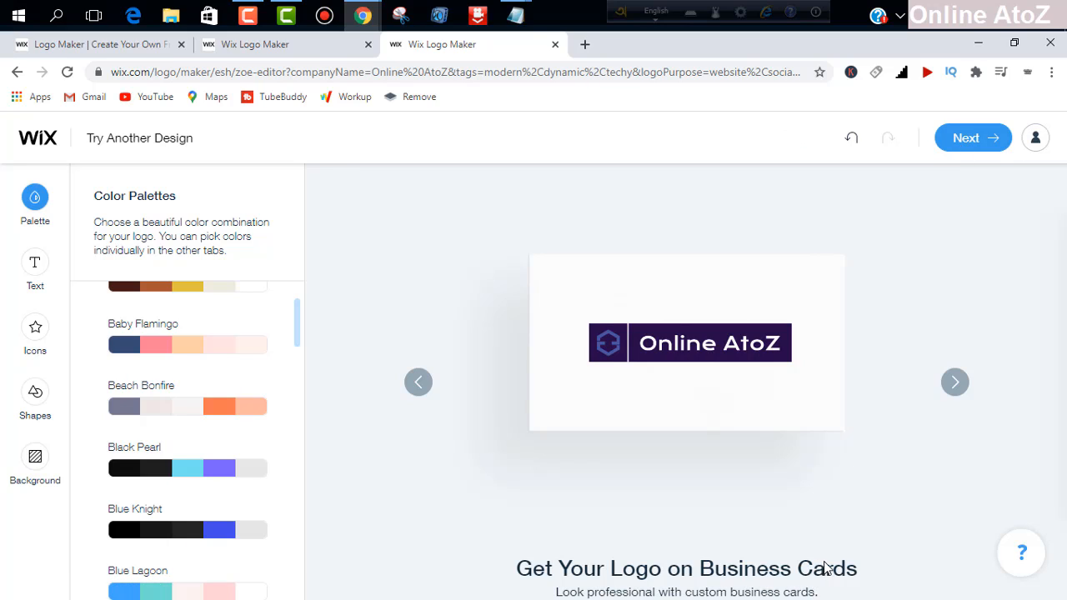
Go back through the social media and website mockups to the plain logo view, and try again to proceed.
{"action": "left_click", "coordinate": [415, 392]}
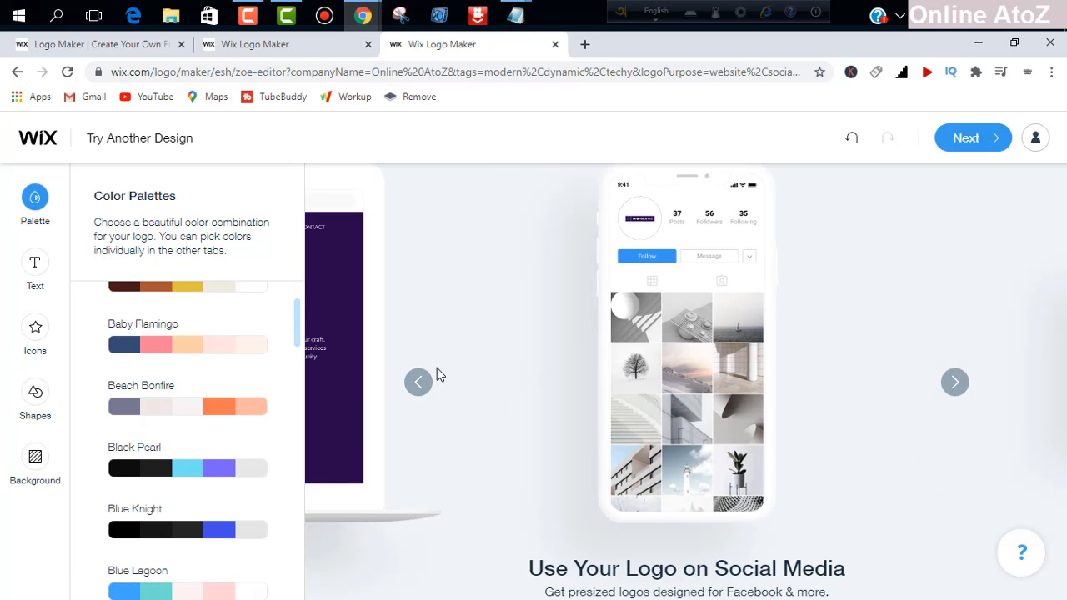
{"action": "left_click", "coordinate": [416, 383]}
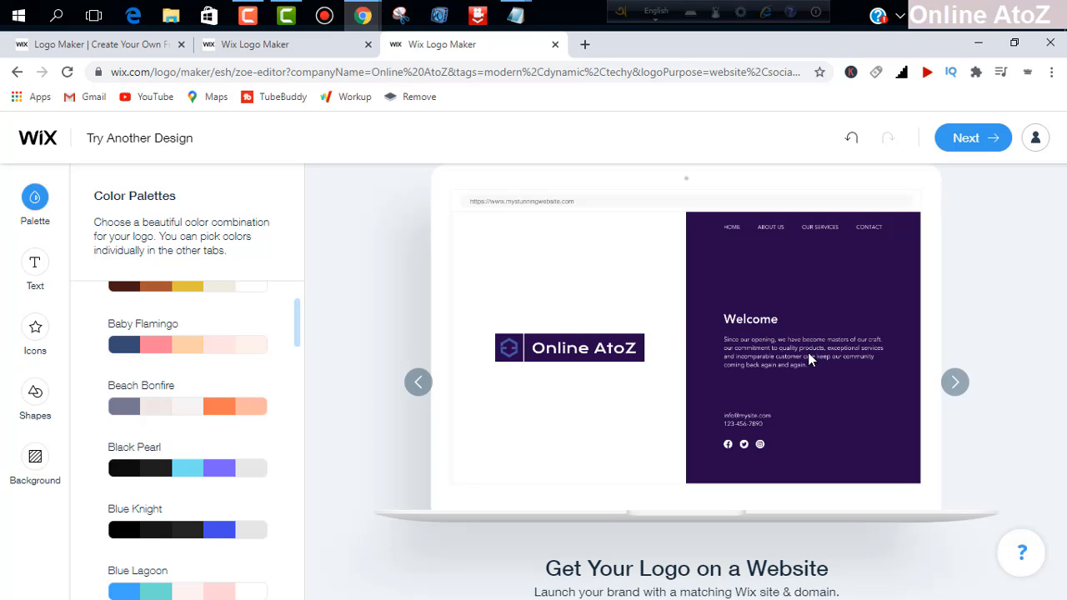
{"action": "left_click", "coordinate": [954, 383]}
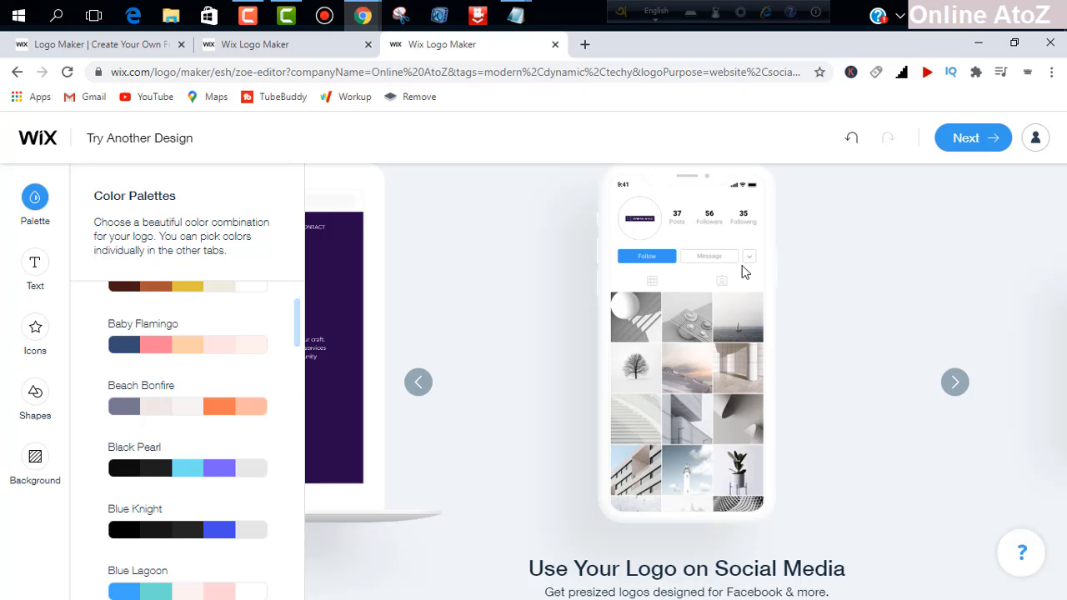
{"action": "left_click", "coordinate": [427, 389]}
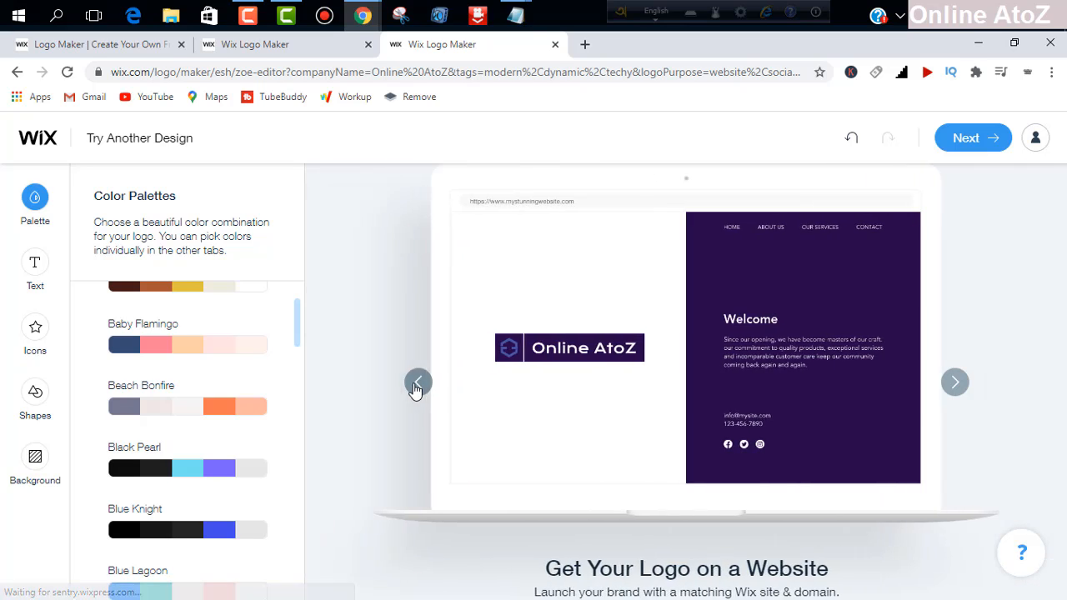
{"action": "left_click", "coordinate": [414, 387]}
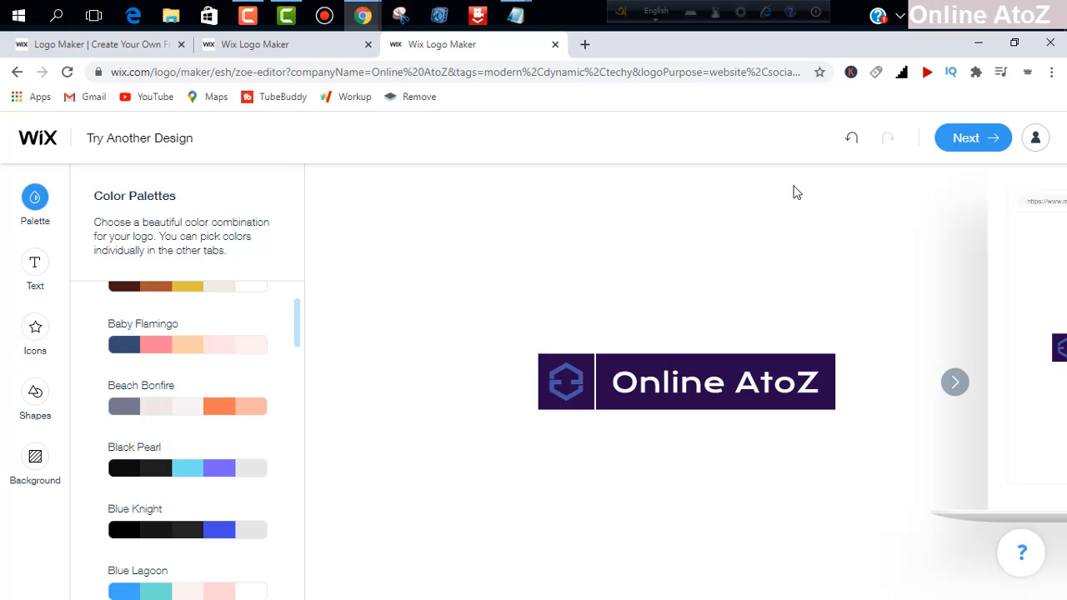
{"action": "left_click", "coordinate": [964, 140]}
Switch to Snipping Tool and capture a rectangular snip around the Online AtoZ logo on the canvas.
{"action": "left_click", "coordinate": [400, 15]}
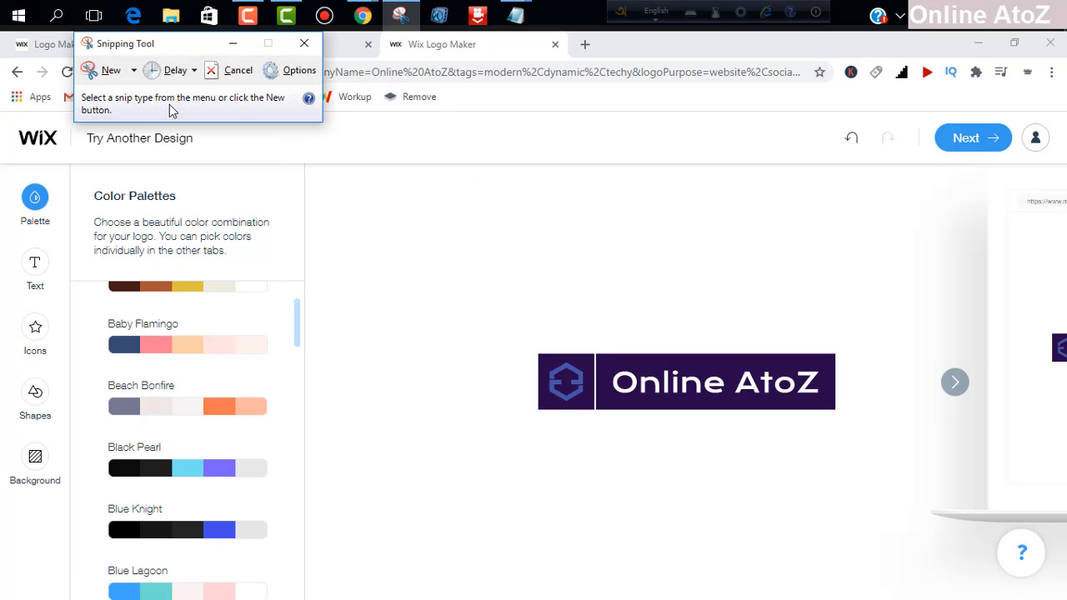
{"action": "left_click", "coordinate": [104, 71]}
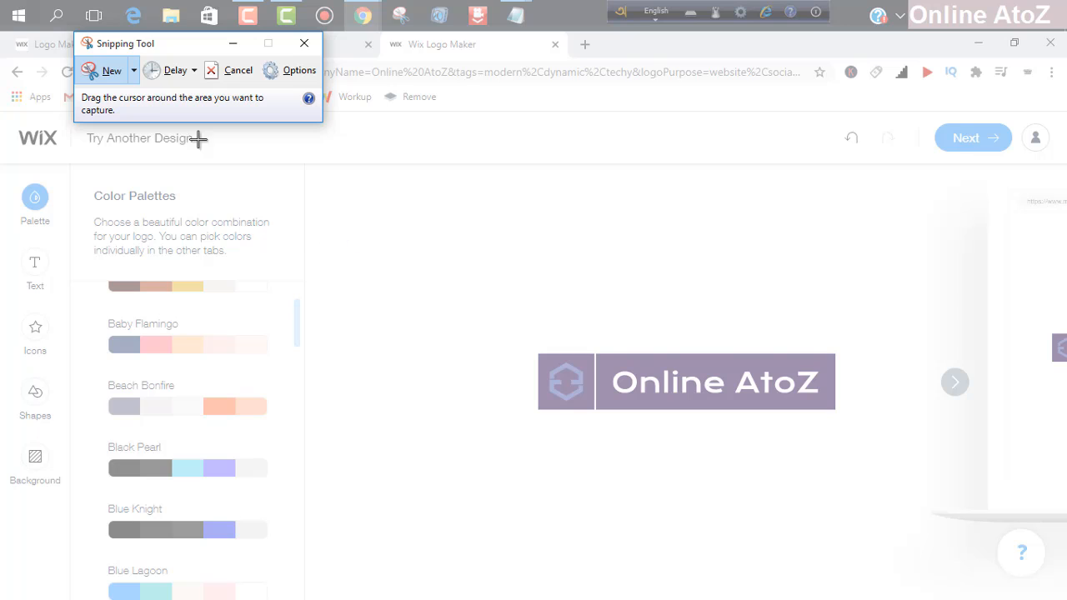
{"action": "left_click_drag", "start_coordinate": [406, 242], "coordinate": [924, 526]}
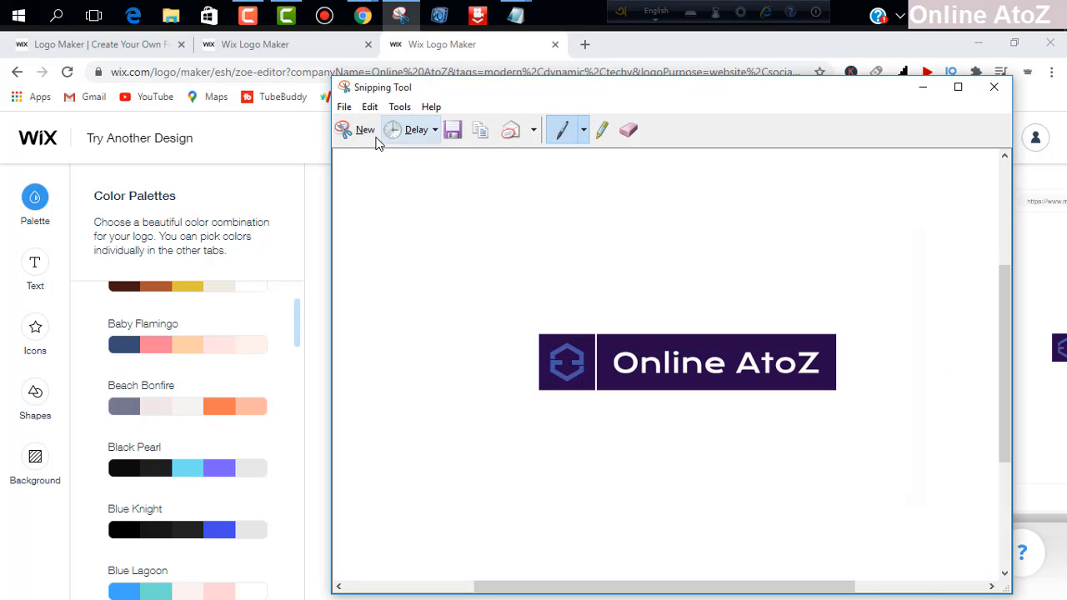
Save the logo snip to the Desktop as a JPEG file, replacing the suggested file name, and close Snipping Tool.
{"action": "left_click", "coordinate": [454, 131]}
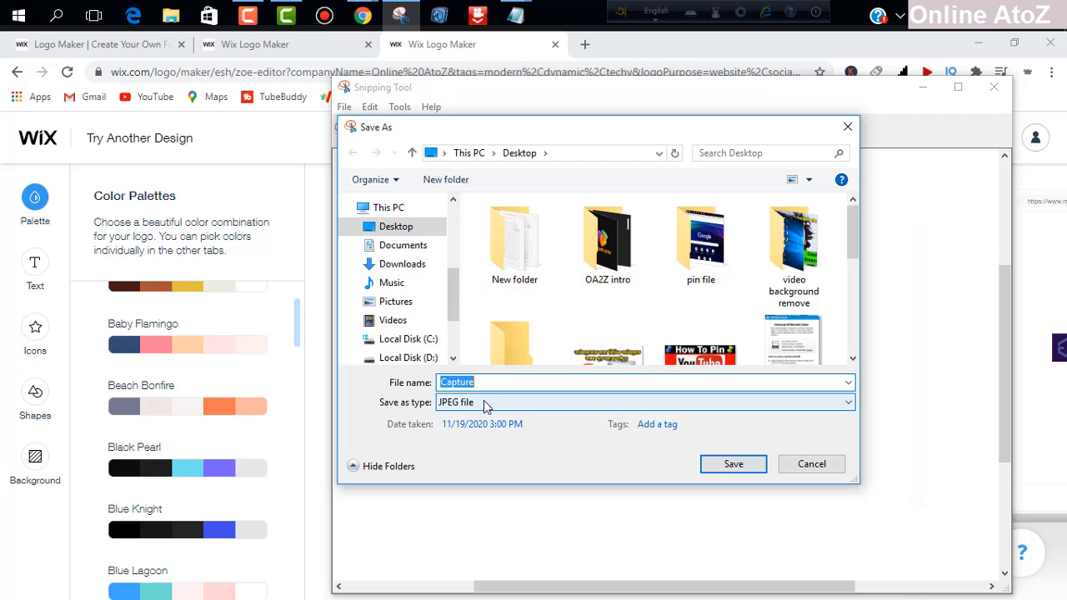
{"action": "key", "text": "BackSpace"}
{"action": "left_click", "coordinate": [733, 464]}
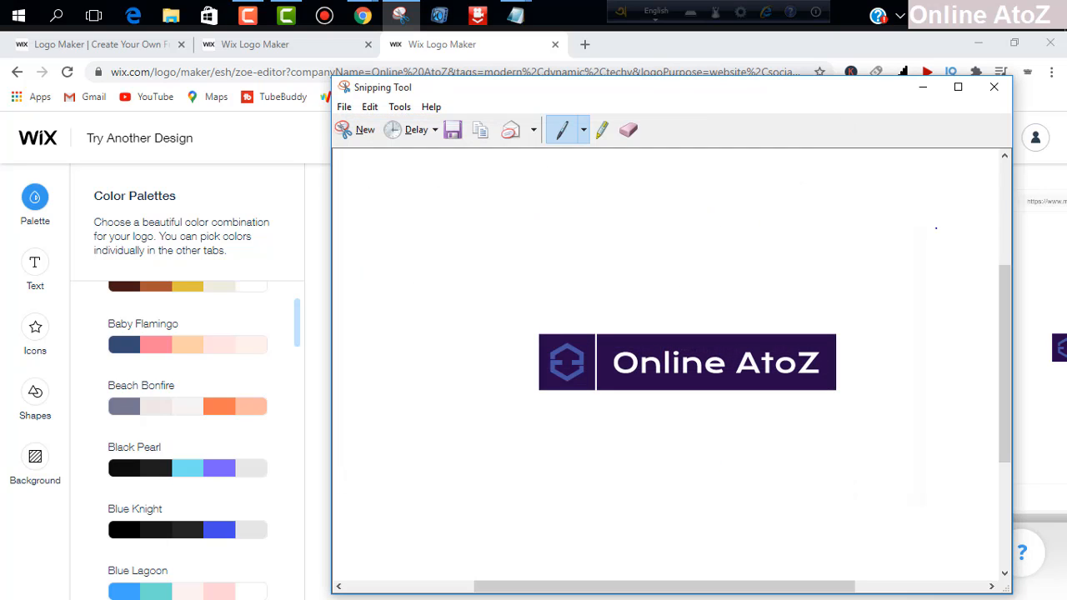
{"action": "left_click", "coordinate": [994, 88]}
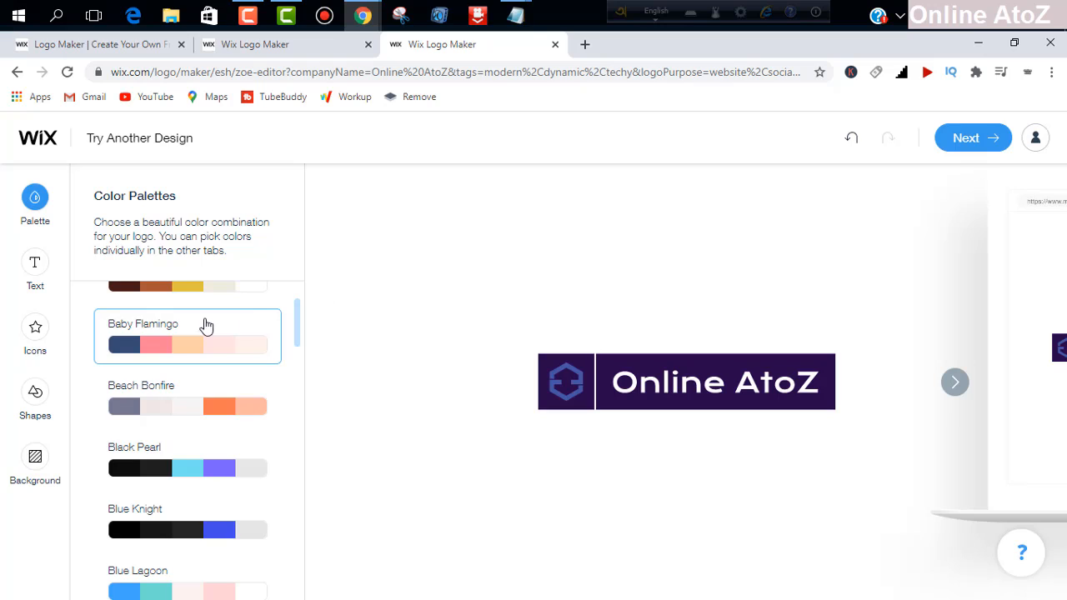
Look through further color palettes and check More Designs for Your Logo, closing it without choosing a design.
{"action": "scroll", "coordinate": [181, 330], "scroll_direction": "down", "scroll_amount": 3}
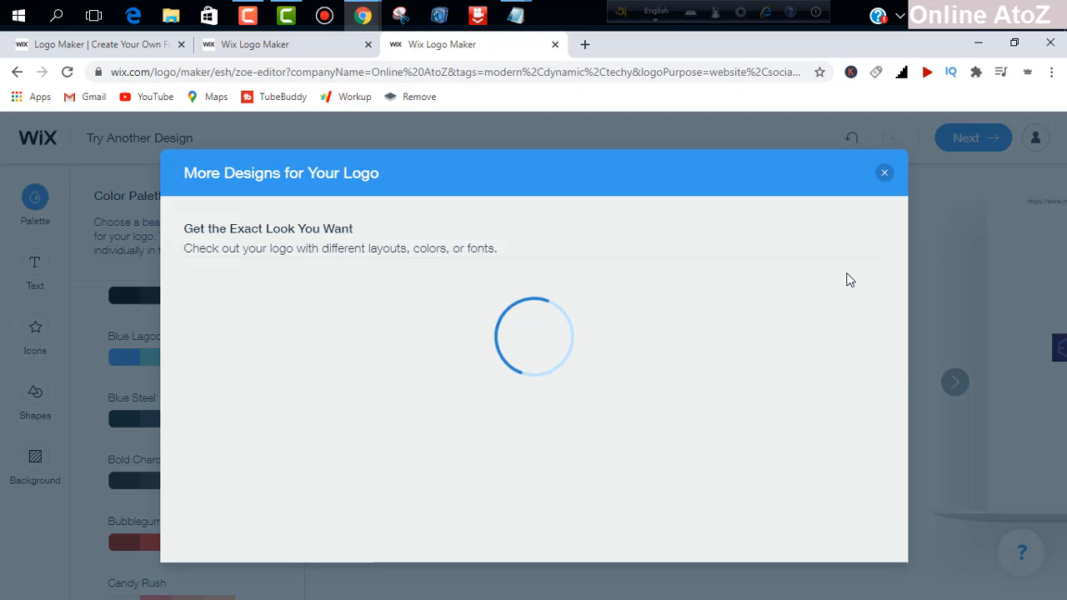
{"action": "left_click", "coordinate": [886, 174]}
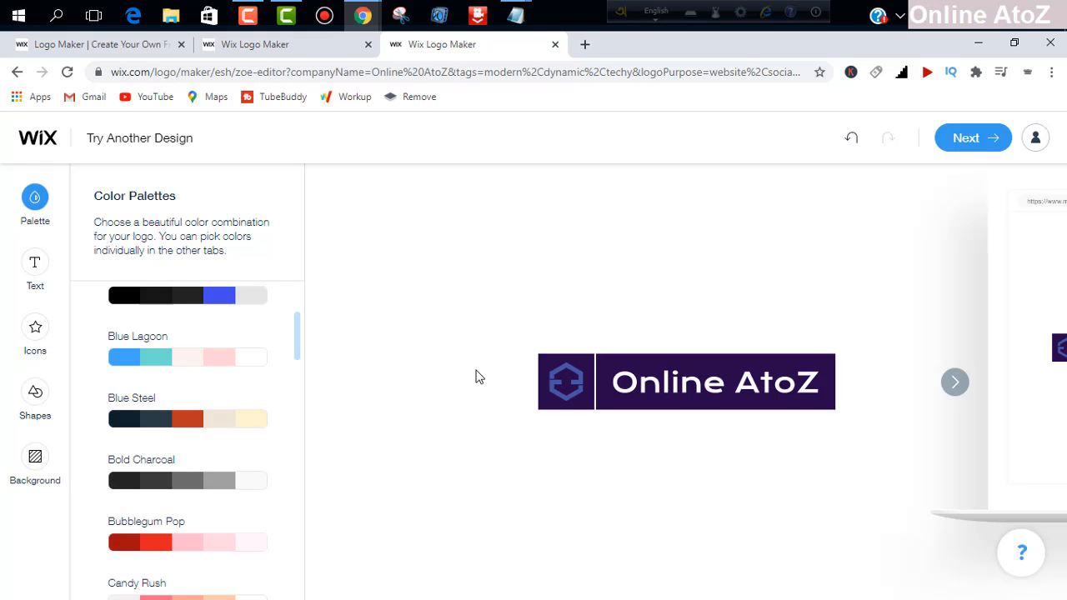
{"action": "left_click", "coordinate": [252, 9]}
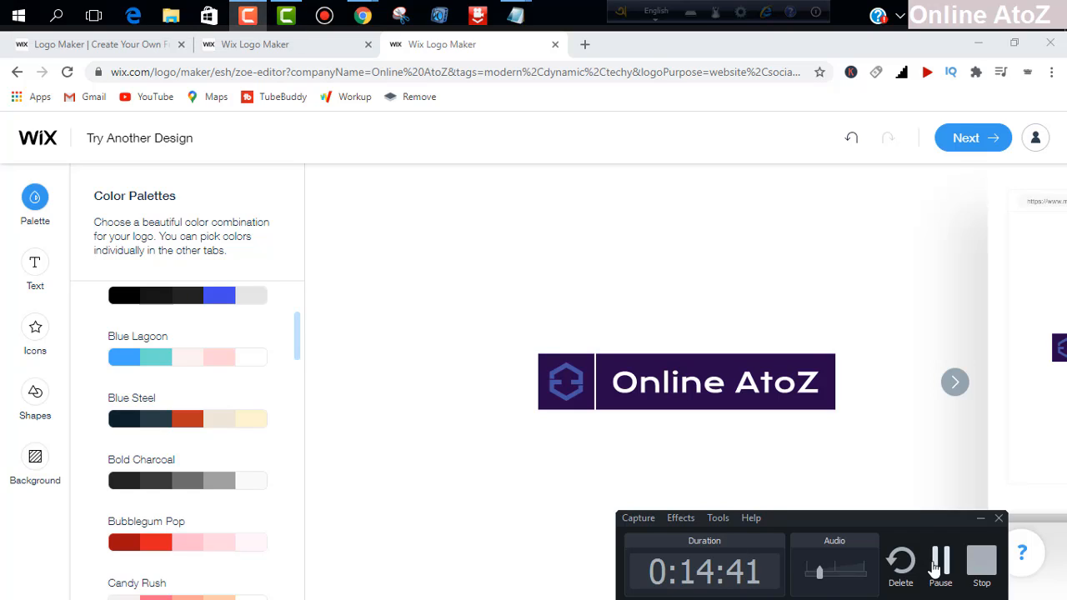